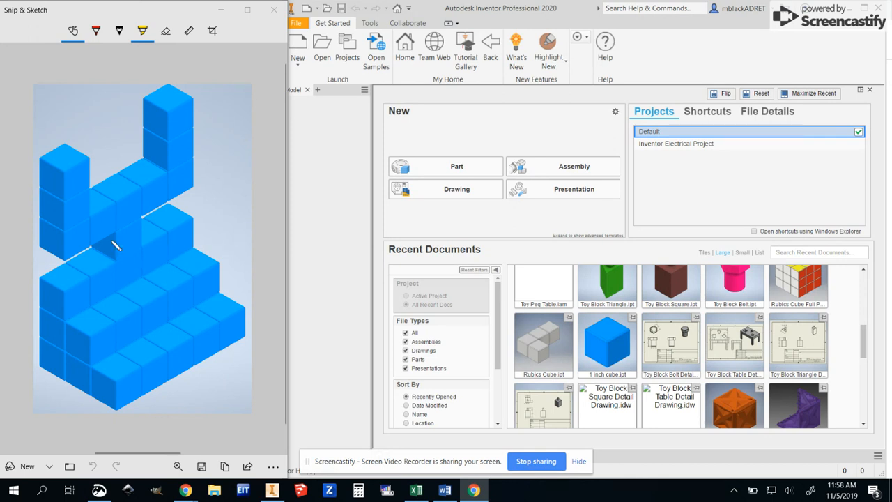
- Create a new assembly and place the first instance of the "1 inch cube" part
left_click(557, 171)
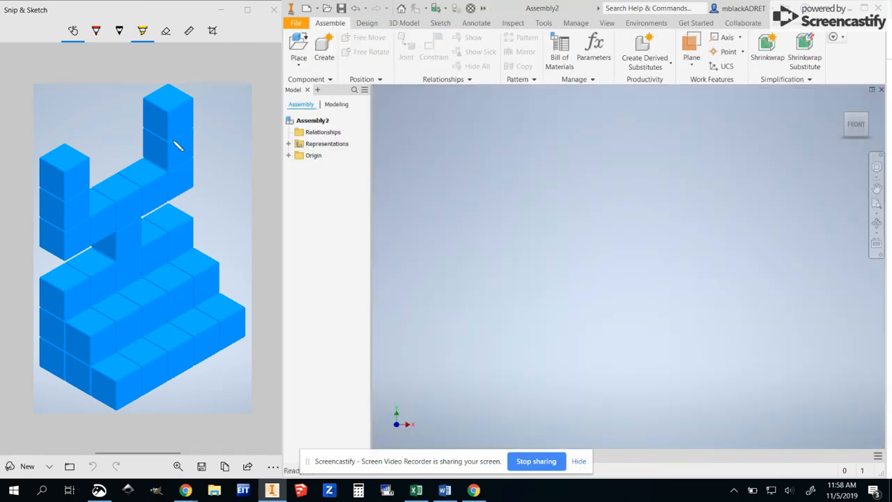
left_click(300, 48)
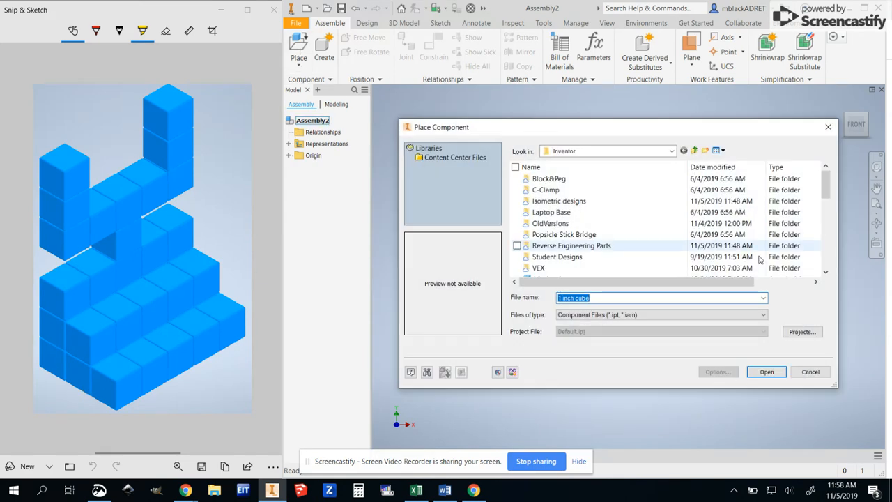
scroll(665, 263, "down", 1)
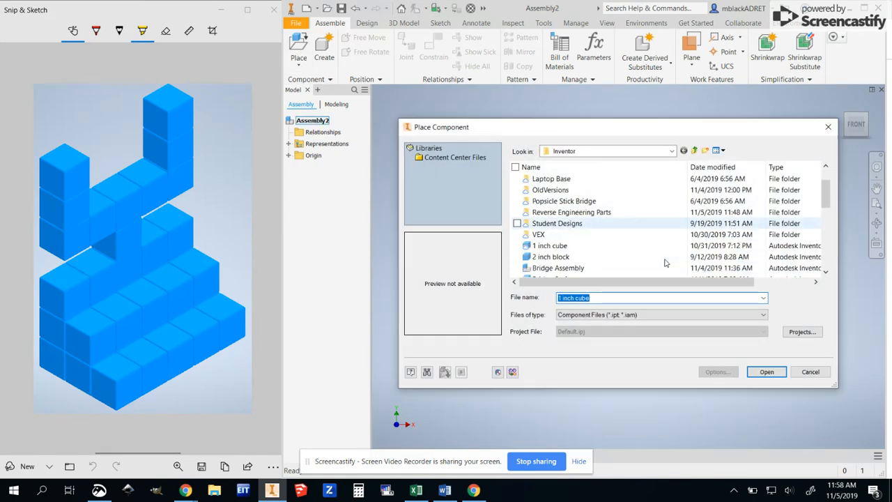
left_click(555, 246)
left_click(767, 371)
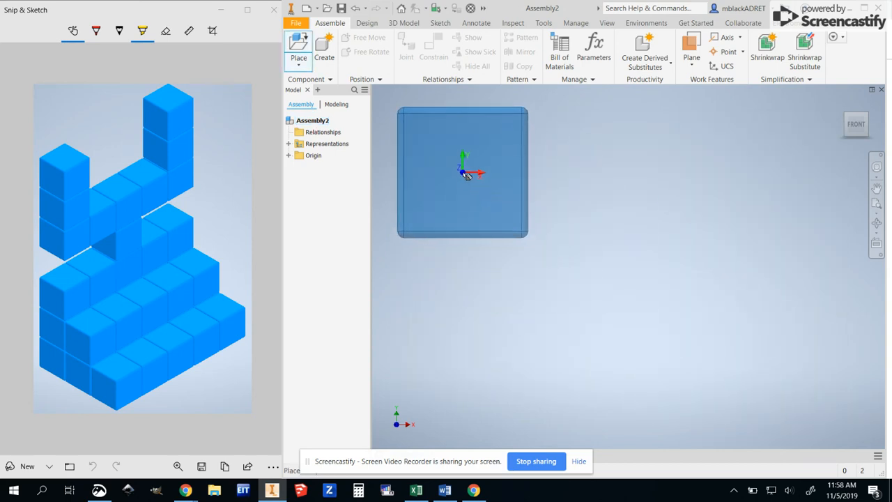
left_click(467, 175)
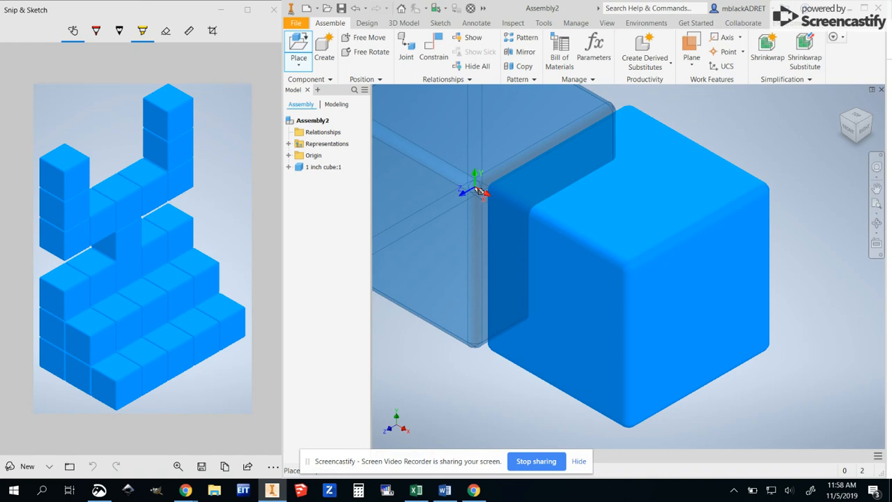
- Place 29 more copies of the 1 inch cube scattered loosely, setting the last one apart in open space
scroll(479, 191, "down", 5)
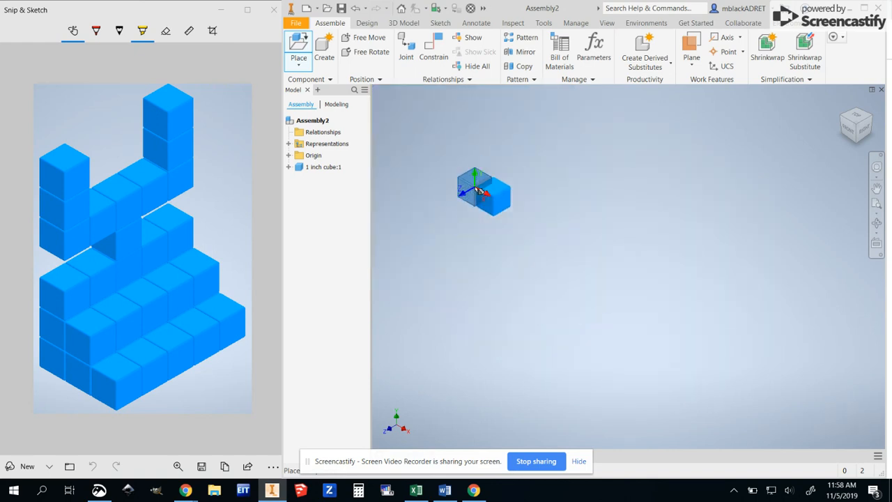
scroll(479, 191, "down", 3)
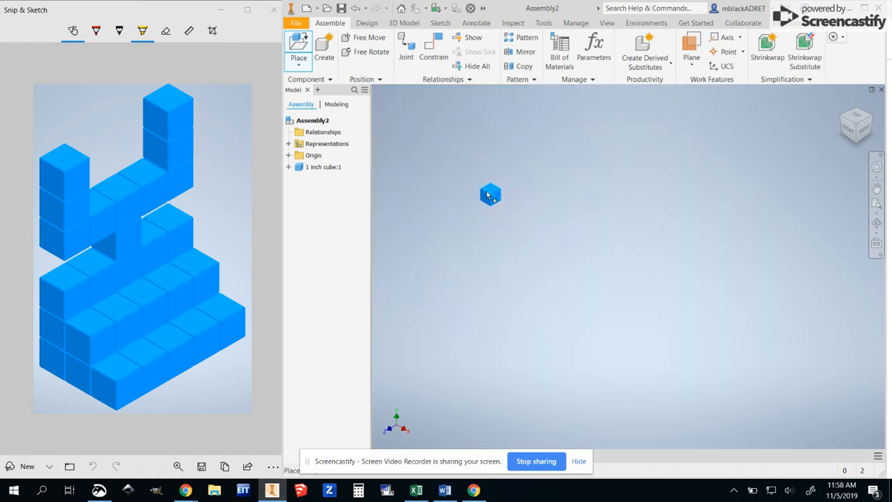
left_click(460, 170)
left_click(456, 194)
left_click(458, 213)
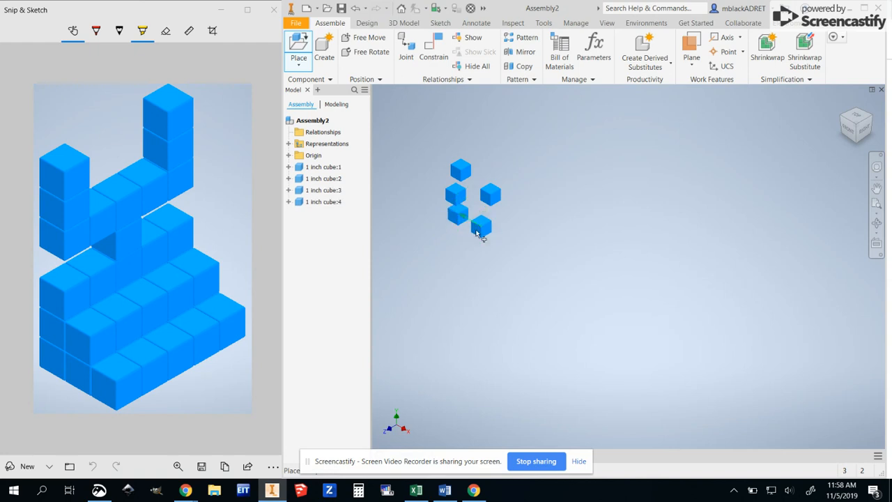
left_click(481, 225)
left_click(442, 212)
left_click(432, 223)
left_click(427, 181)
left_click(441, 136)
left_click(484, 150)
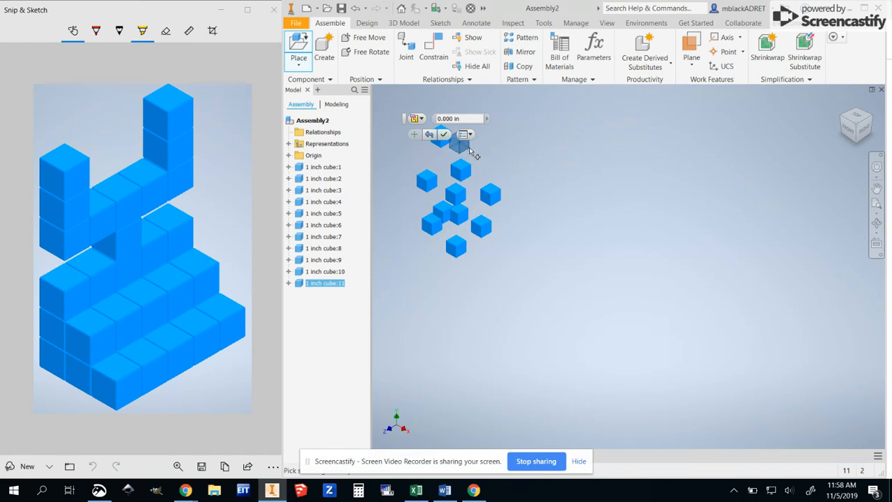
left_click(475, 144)
left_click(501, 128)
left_click(476, 114)
left_click(442, 112)
left_click(411, 120)
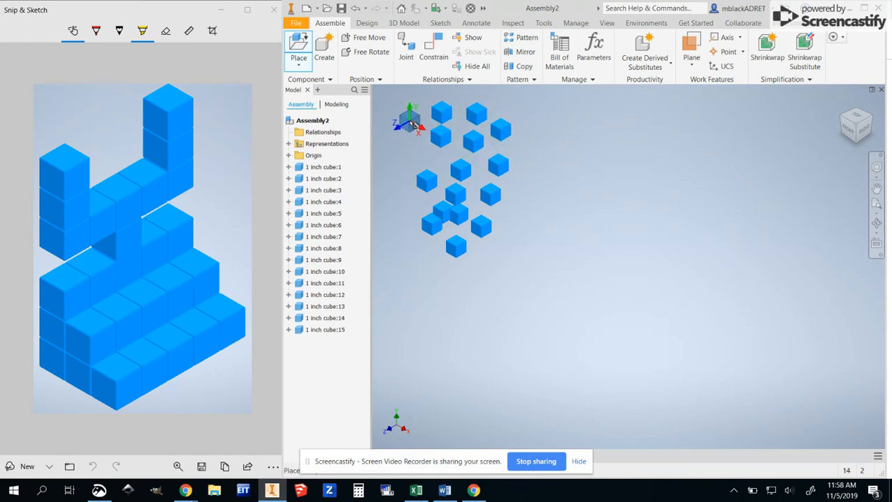
left_click(421, 143)
left_click(405, 162)
left_click(411, 190)
left_click(428, 212)
left_click(412, 227)
left_click(412, 251)
left_click(418, 273)
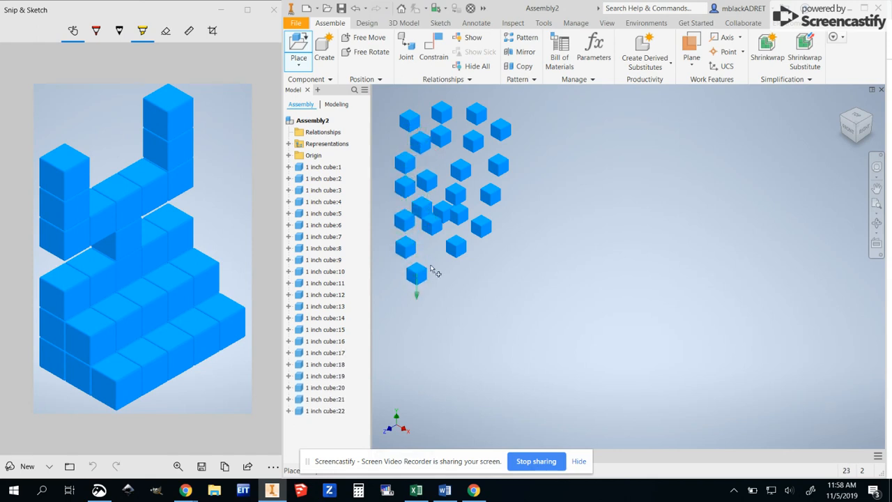
left_click(429, 249)
left_click(437, 275)
left_click(469, 275)
left_click(479, 250)
left_click(495, 274)
left_click(436, 158)
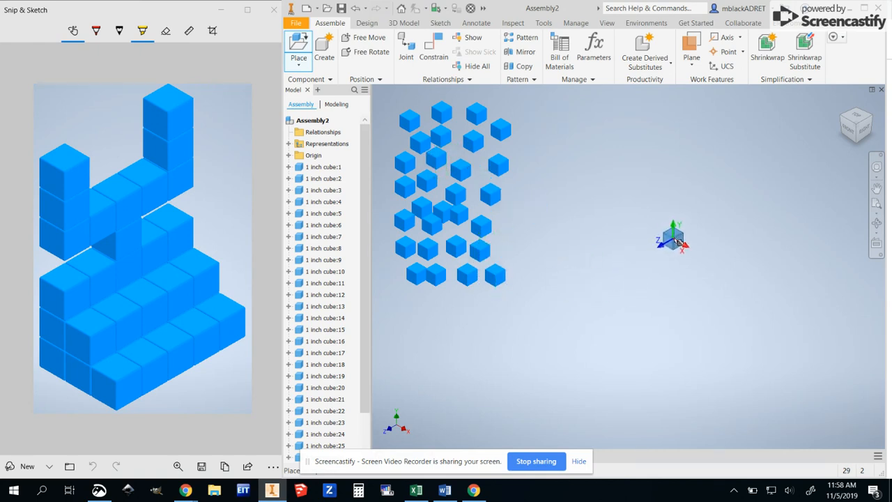
left_click(674, 238)
key("Escape")
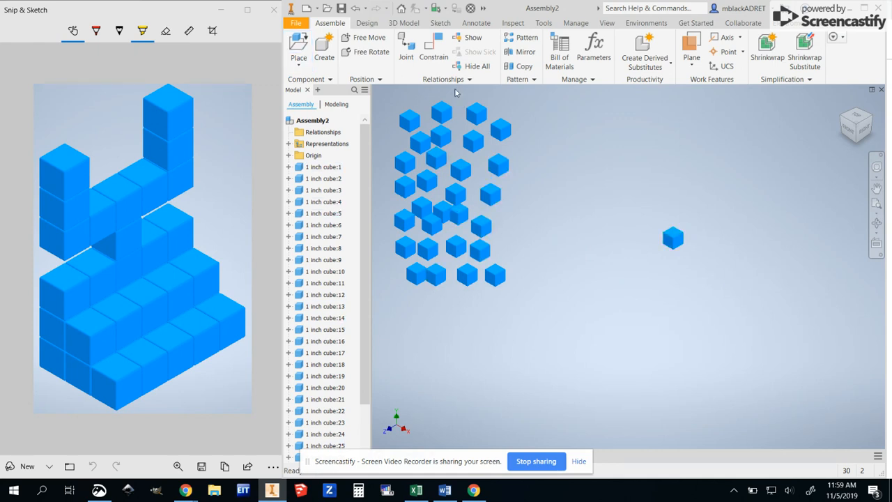
- Attach a loose cube to the front-facing side of the isolated cube with a rigid joint, face to face, with 0.000 in gap
left_click(407, 59)
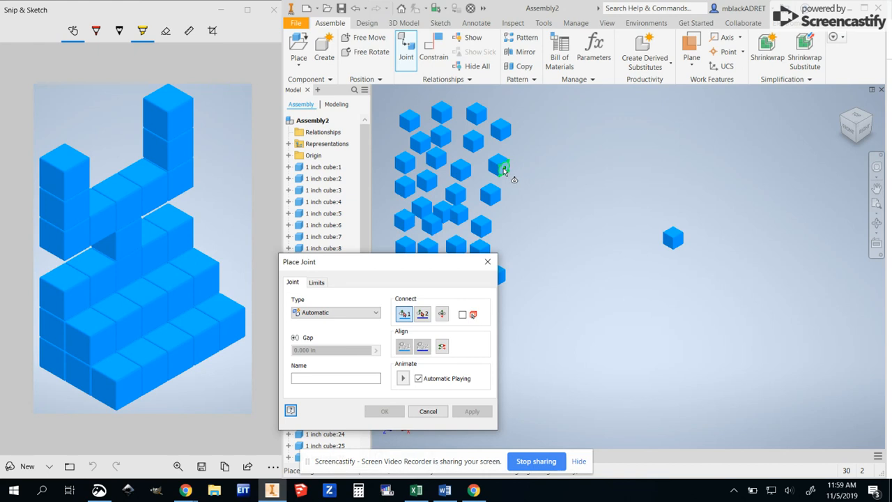
mouse_move(504, 168)
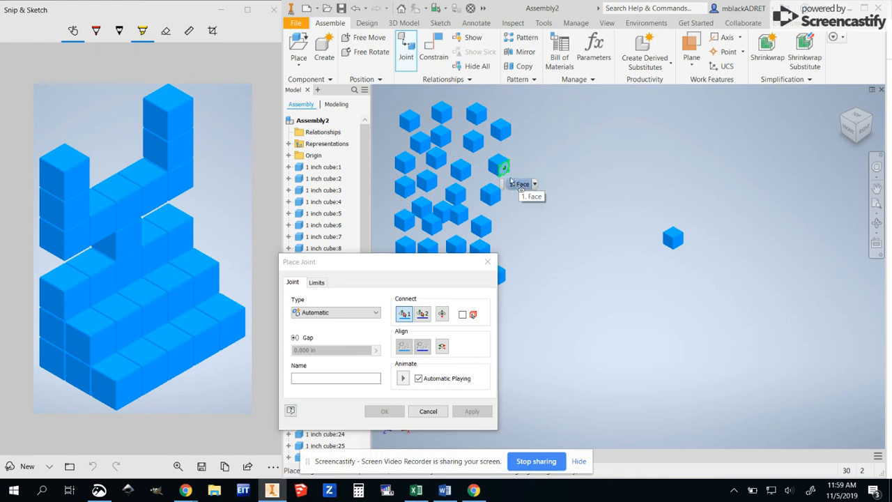
left_click(506, 167)
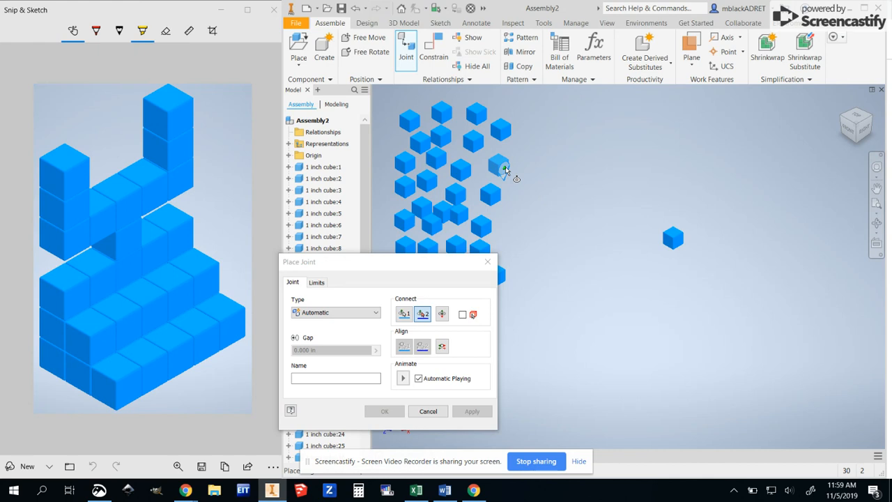
left_click(668, 243)
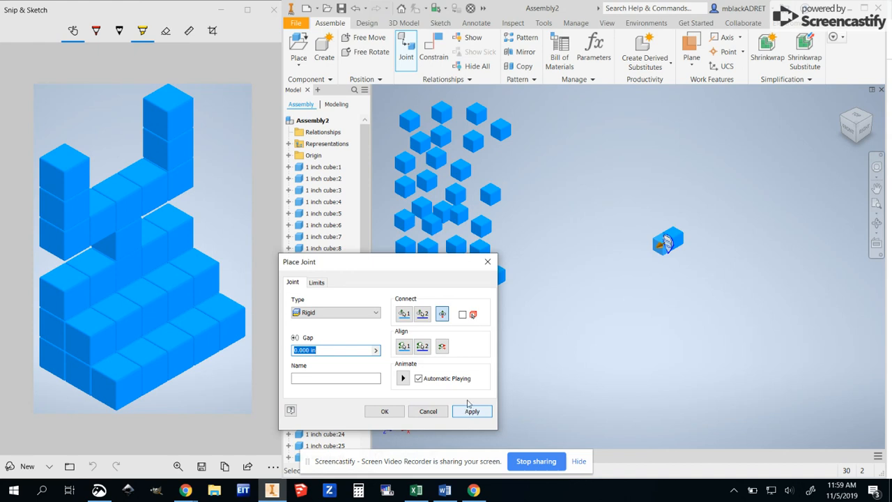
left_click(496, 199)
left_click(472, 411)
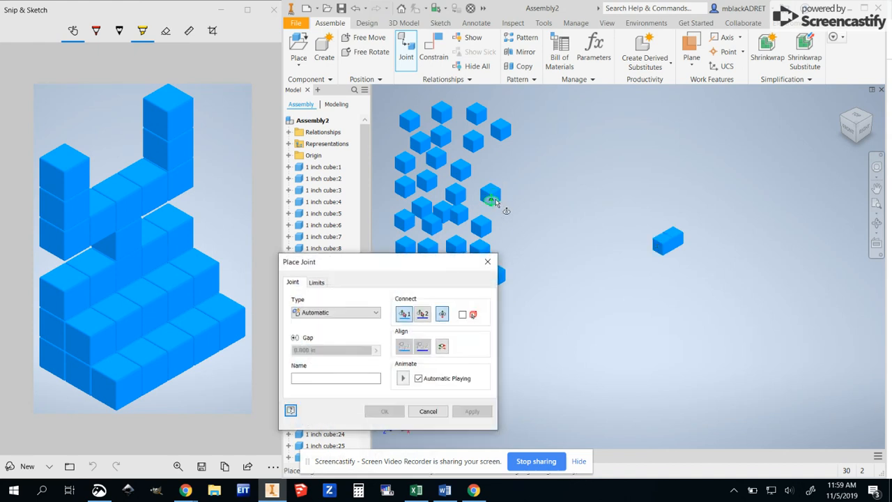
- Extend the row with two more loose cubes, joining each rigidly to the front end face
left_click(497, 199)
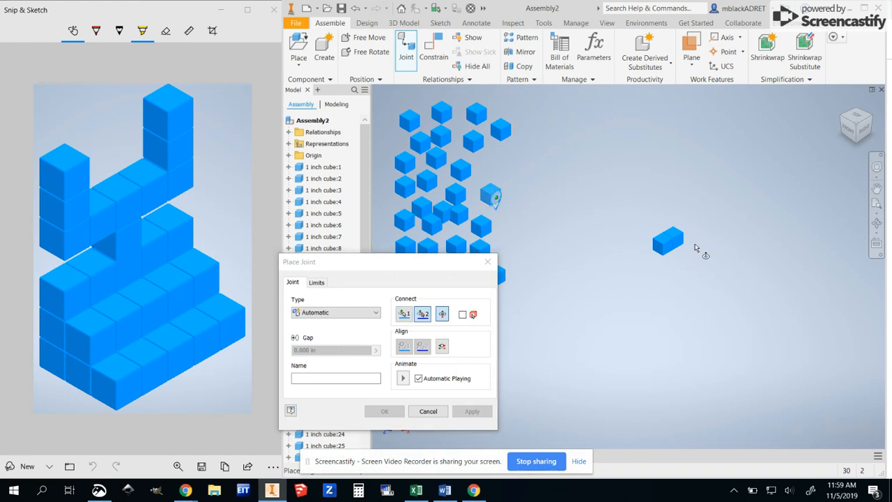
left_click(658, 251)
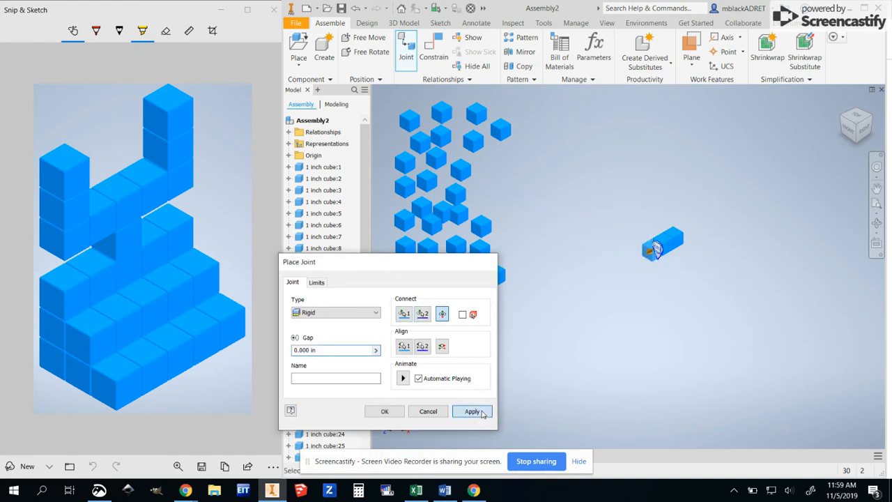
left_click(472, 411)
left_click(481, 226)
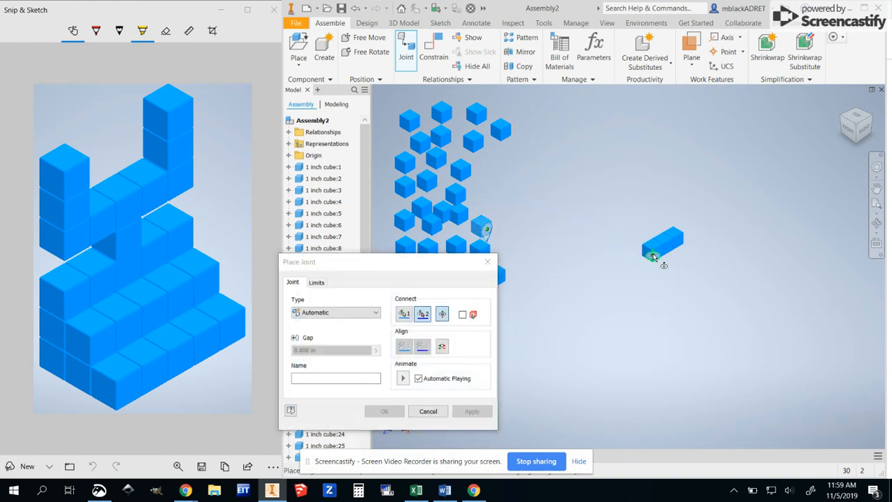
left_click(648, 254)
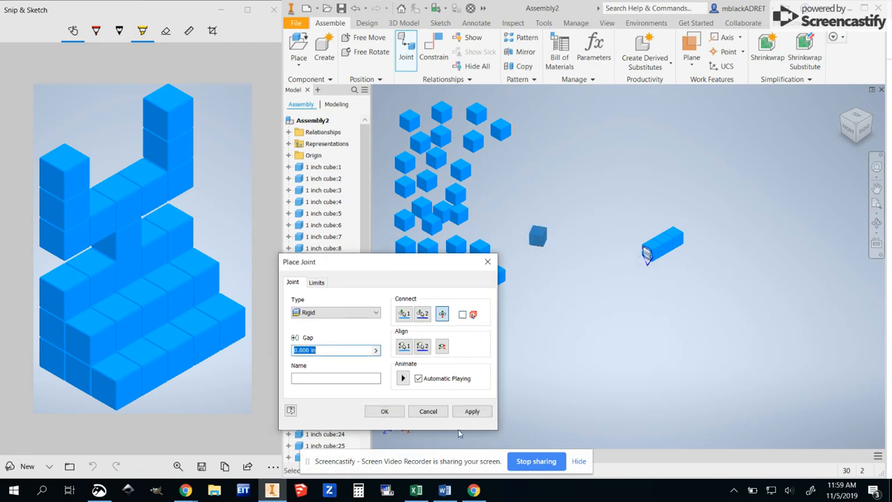
left_click(472, 411)
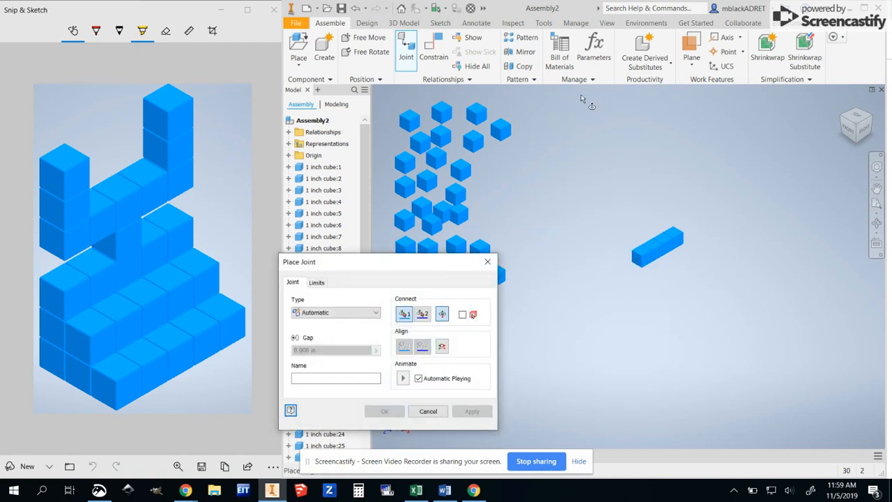
- Join a fifth cube rigidly to the front end of the row and finish the Joint command
left_click(507, 131)
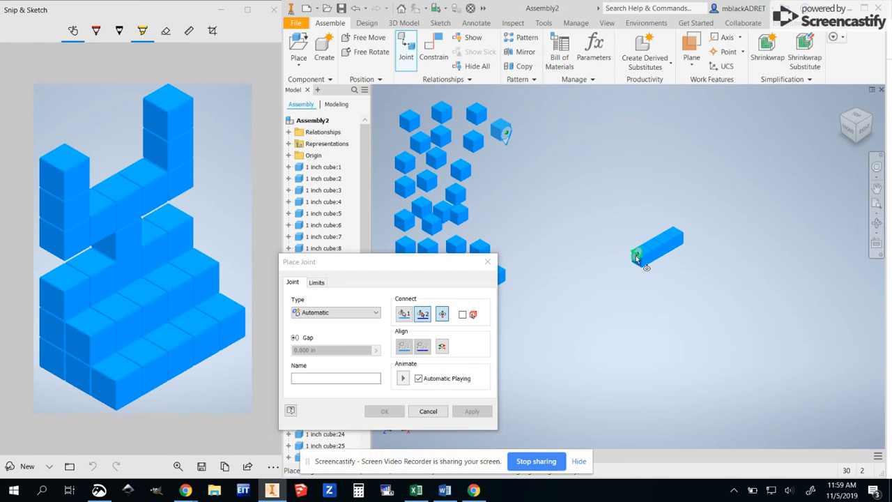
left_click(636, 257)
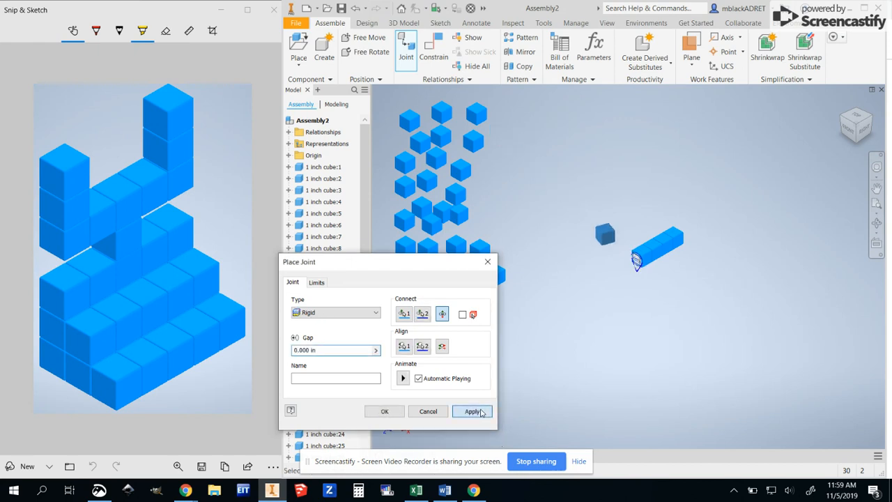
left_click(481, 413)
left_click(487, 261)
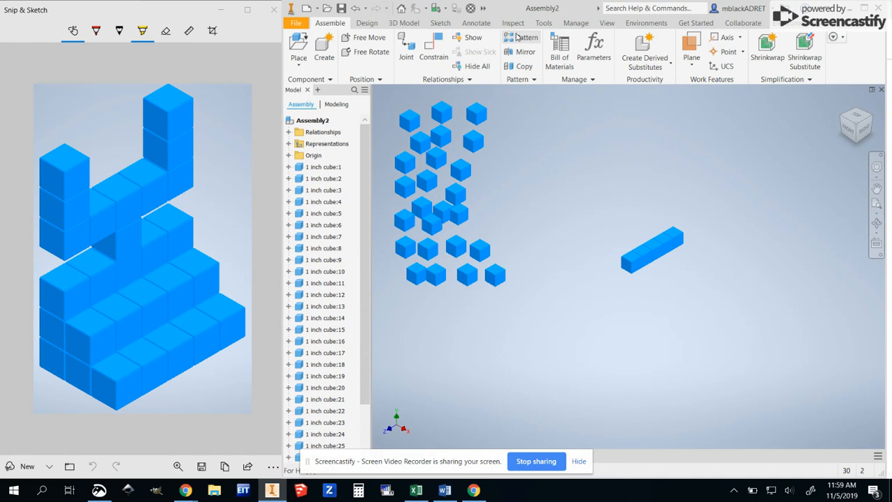
- Pattern the five-cube row rectangularly, perpendicular to its length, with a column count of 3 and 1.00 in spacing
left_click(520, 39)
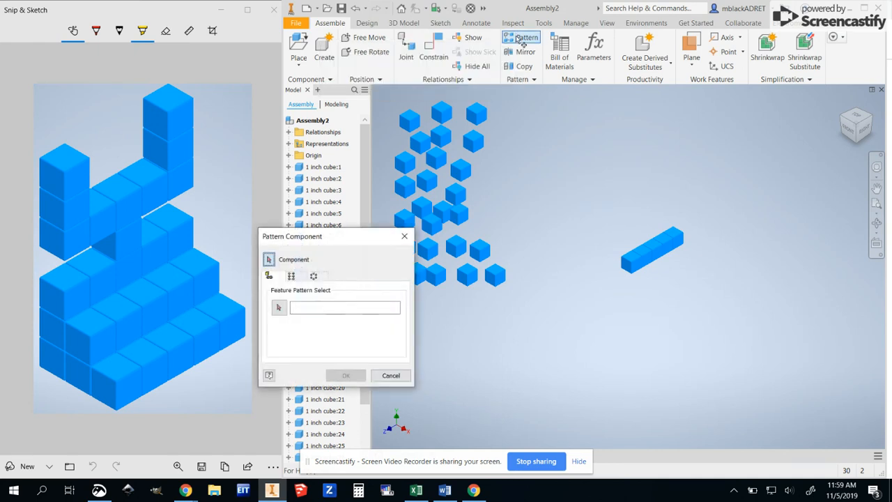
left_click(631, 265)
left_click(656, 251)
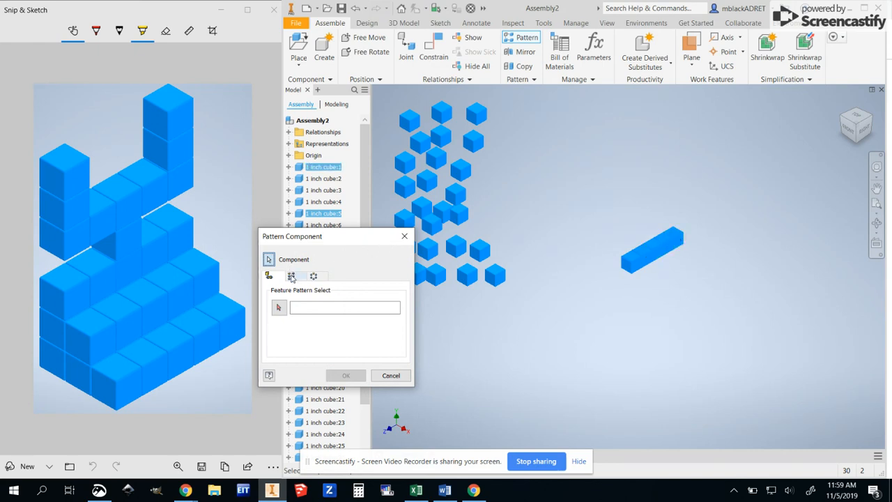
left_click(291, 276)
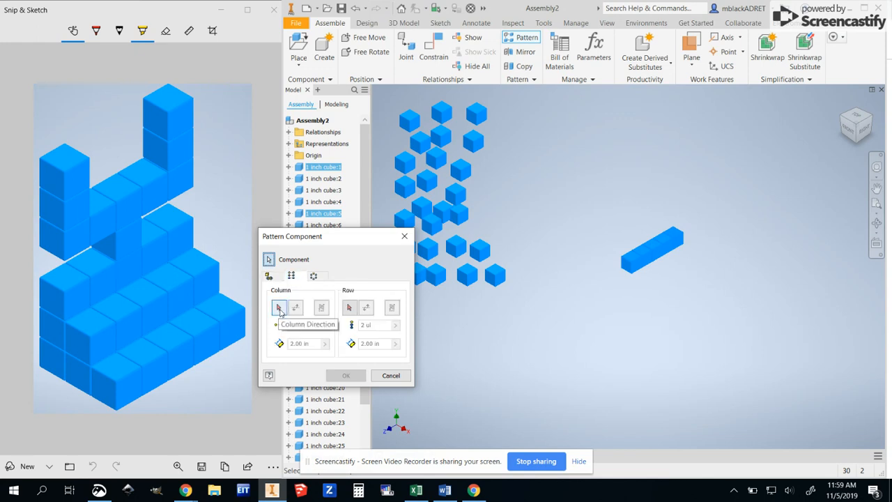
left_click(279, 310)
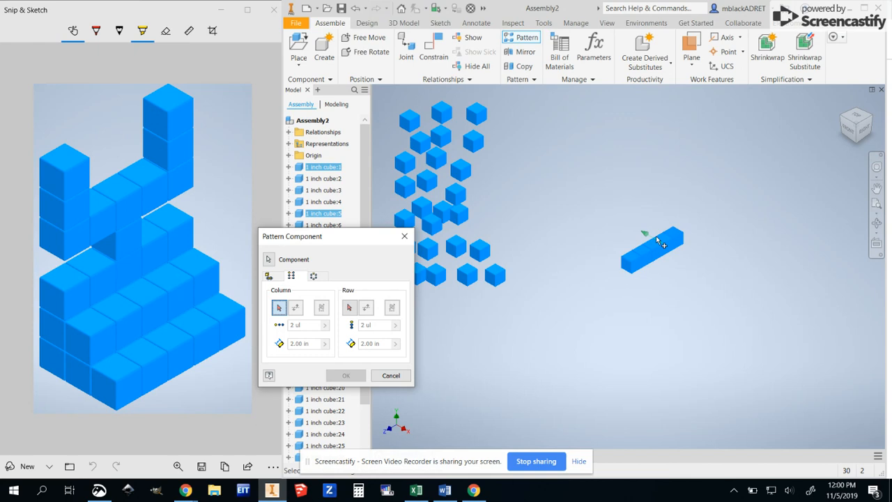
left_click(673, 256)
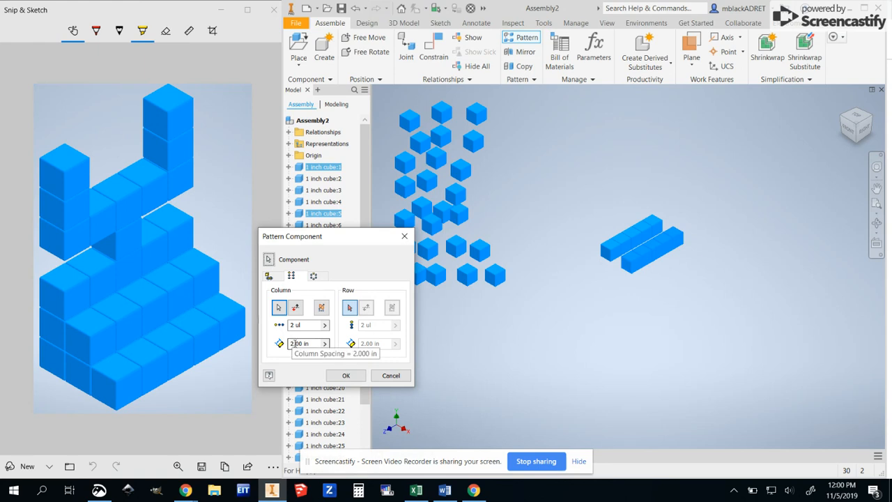
left_click(293, 344)
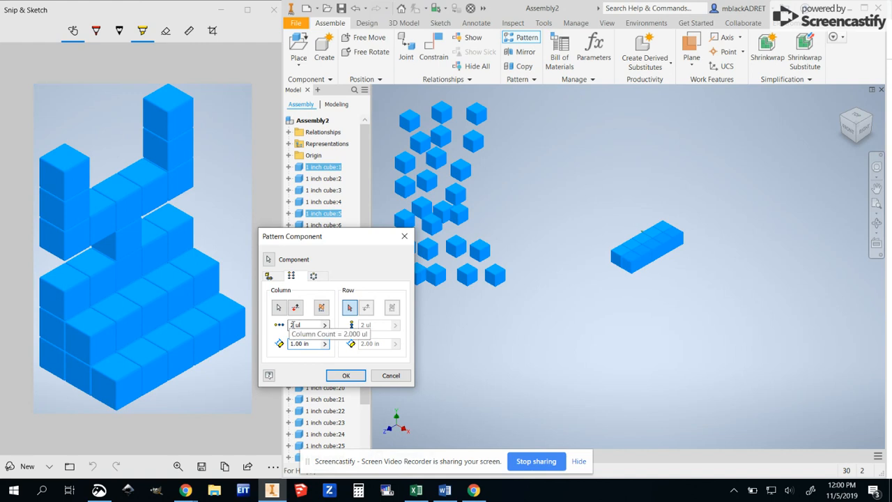
double_click(294, 325)
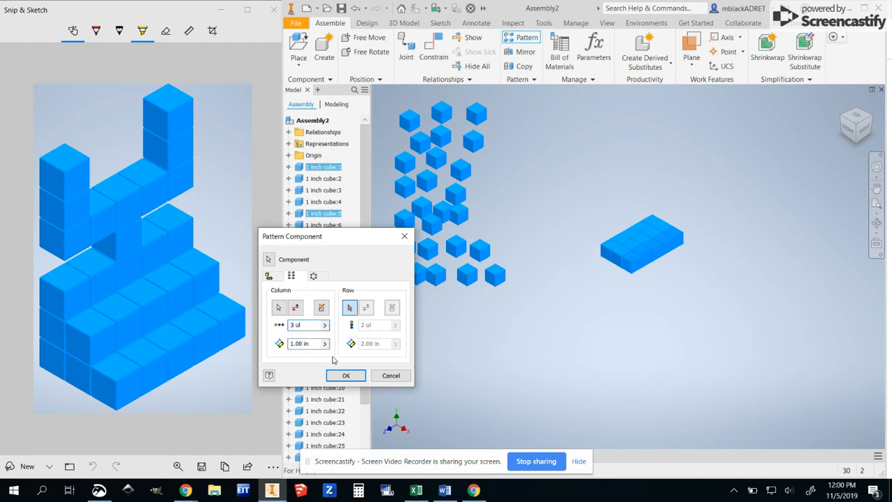
left_click(345, 376)
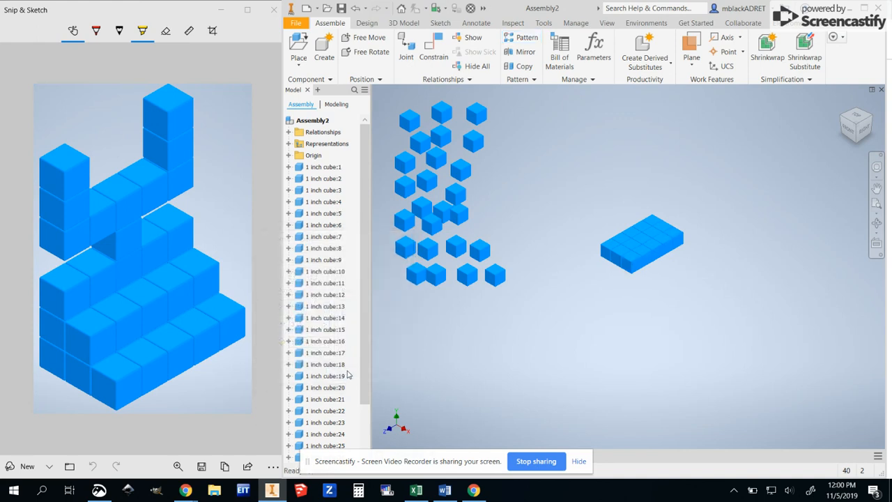
- Join a loose cube rigidly on top of the slab's left long row, at its front end, with 0.000 in gap
left_click(406, 52)
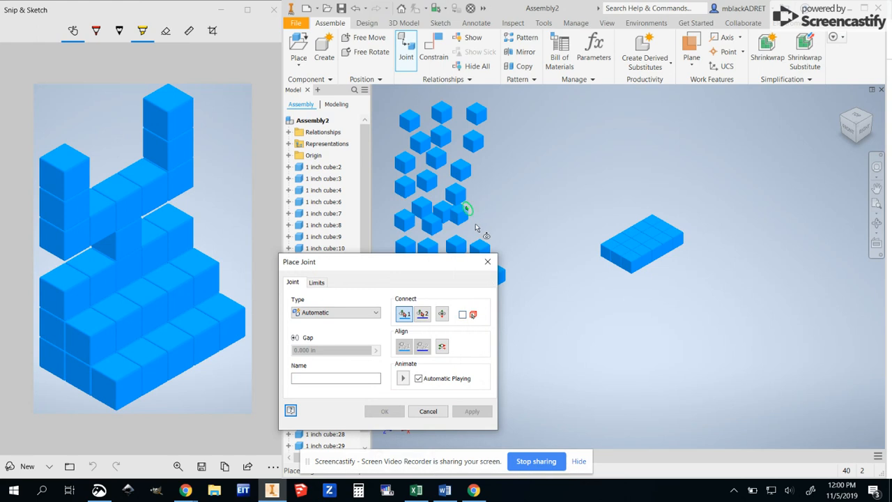
left_click_drag(448, 267, 387, 258)
left_click(500, 277)
left_click(611, 244)
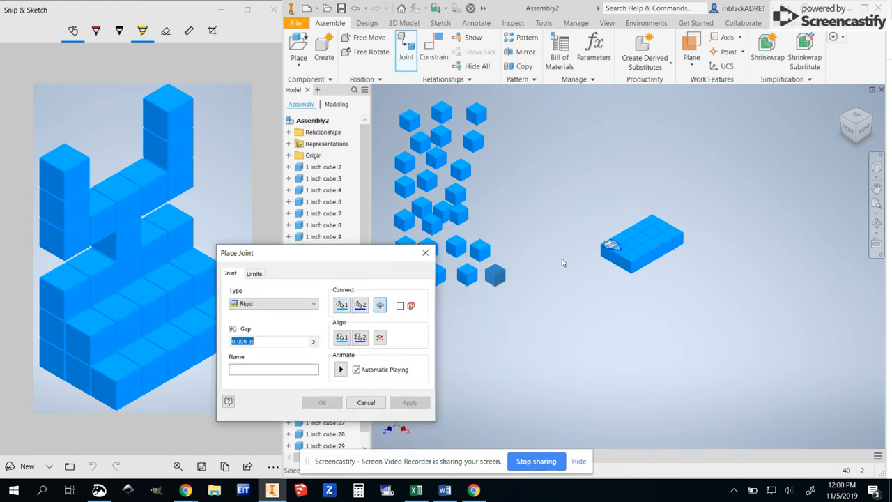
left_click(410, 403)
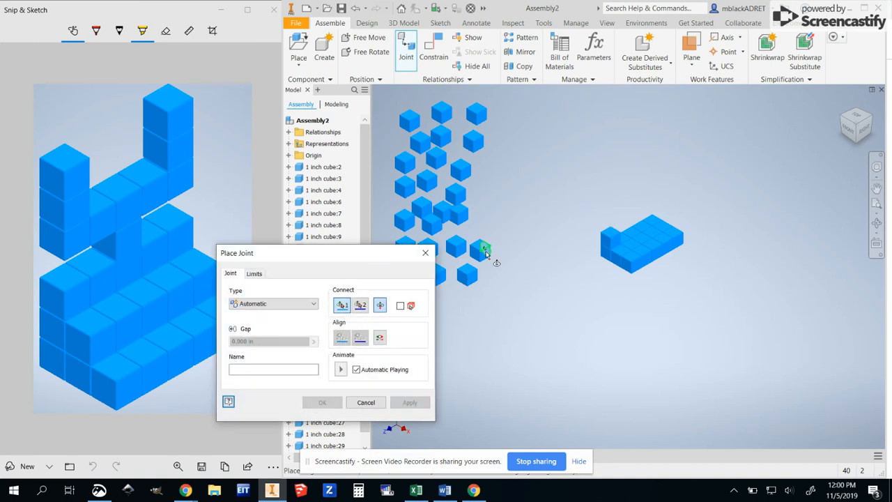
- Join a second loose cube rigidly on top of the left row, directly behind the first second-layer cube
left_click(624, 234)
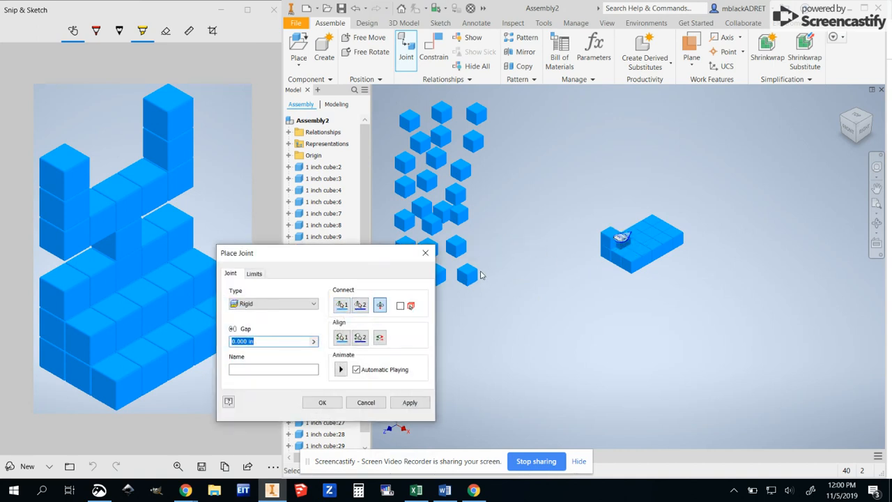
left_click(366, 402)
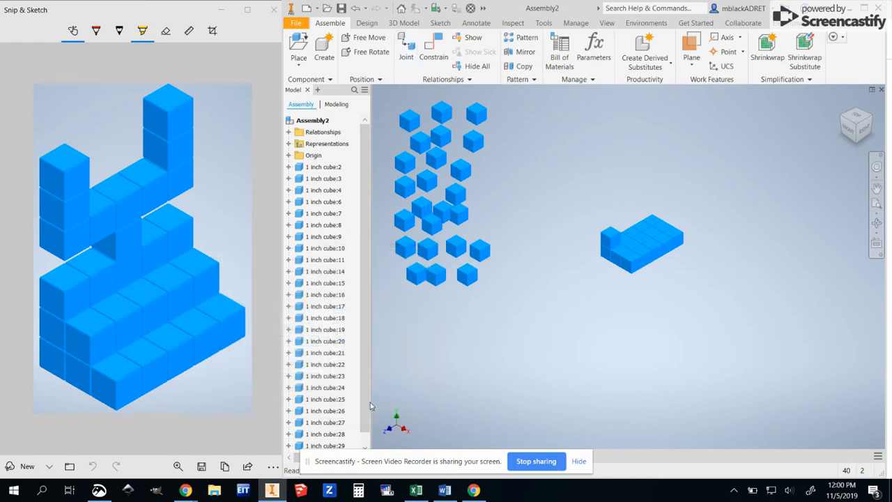
left_click(407, 48)
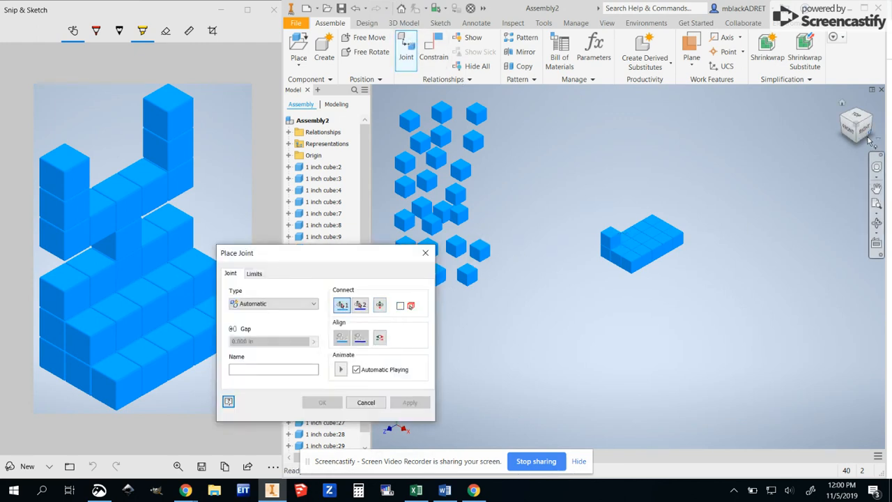
mouse_move(856, 128)
left_mouse_down()
mouse_move(828, 130)
mouse_move(821, 143)
left_mouse_up()
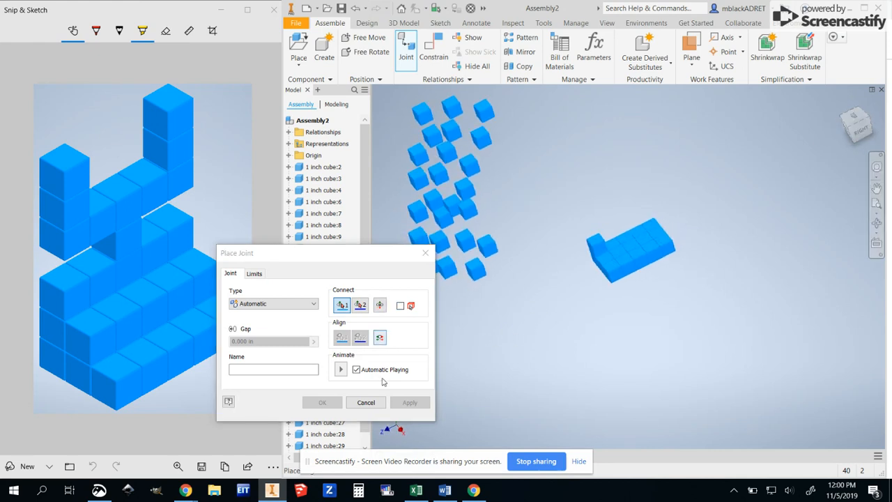
left_click(470, 211)
left_click(612, 244)
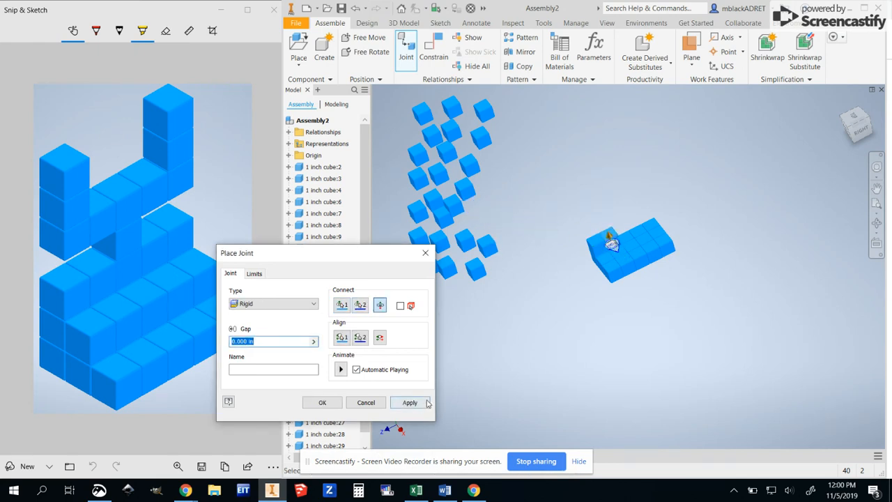
left_click(409, 402)
- Join two more loose cubes rigidly onto the third and fourth positions of the left row's second layer
left_click(490, 248)
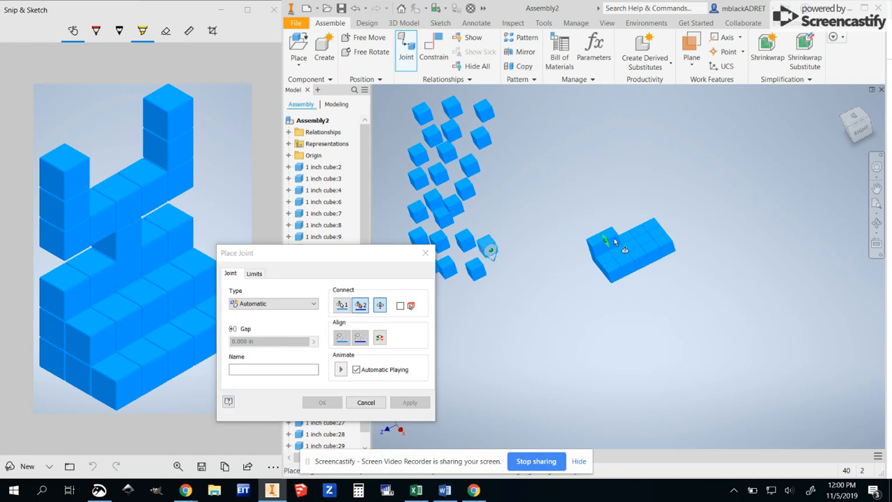
left_click(626, 235)
left_click(409, 403)
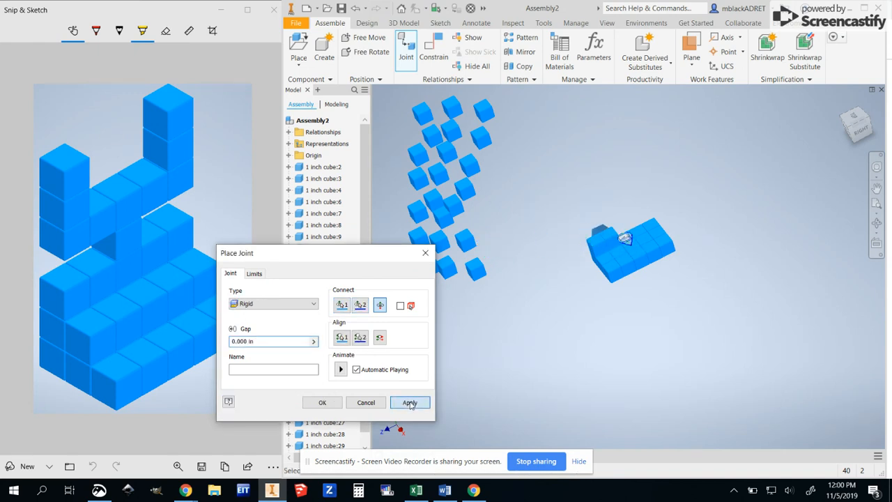
left_click(480, 276)
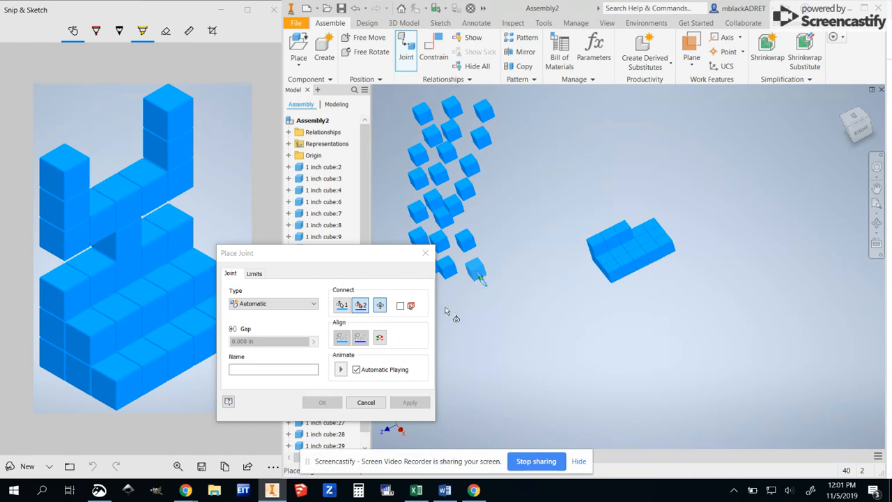
left_click(345, 308)
left_click(479, 273)
left_click(639, 232)
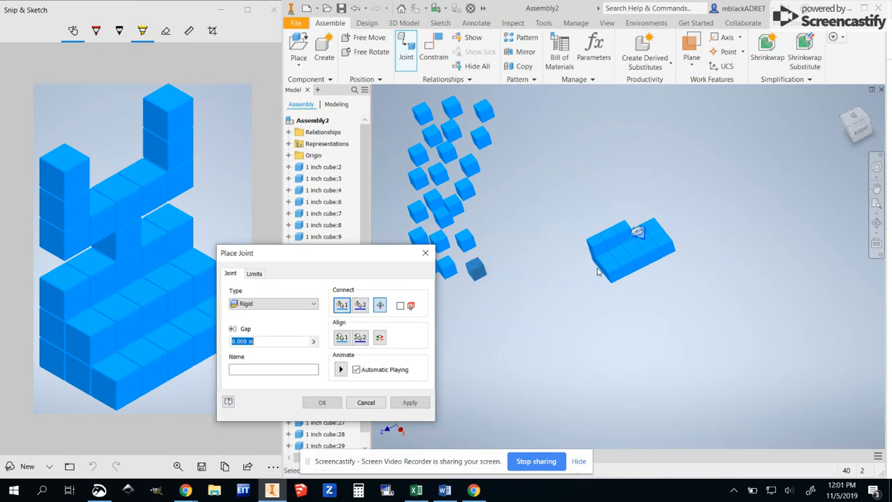
left_click(411, 402)
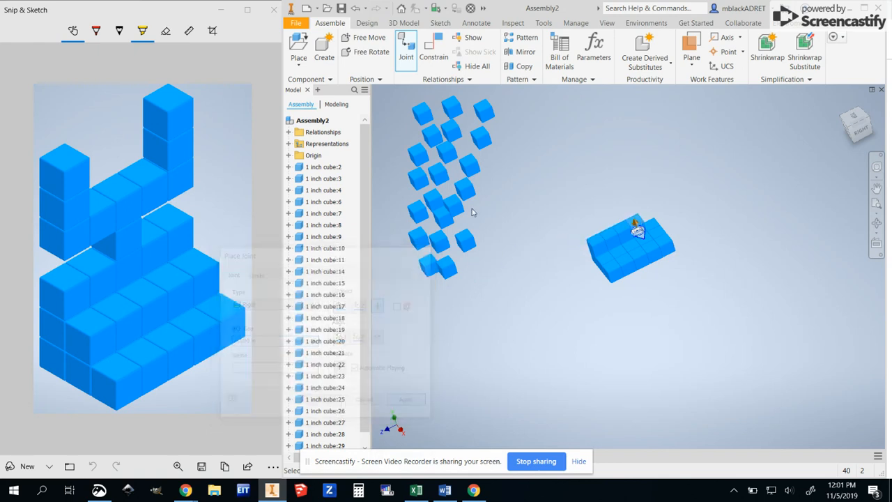
- Join a fifth cube rigidly onto the back end of the left row to complete its second layer
left_click(469, 247)
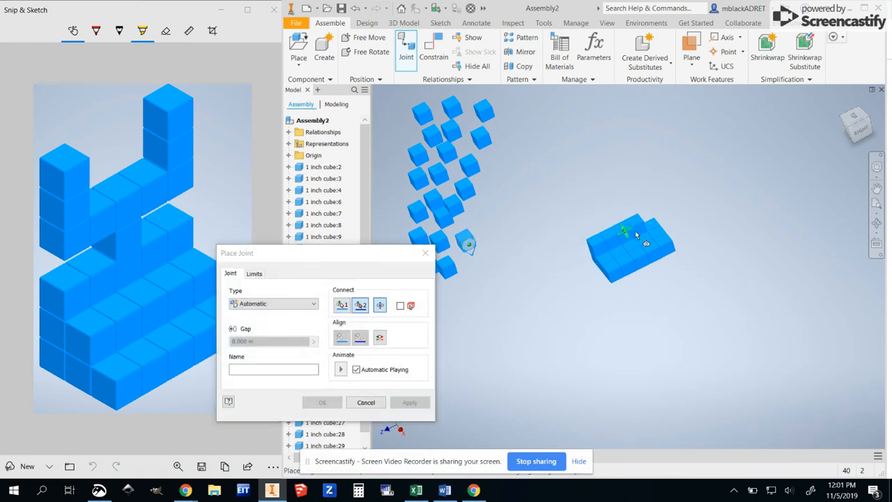
left_click(652, 223)
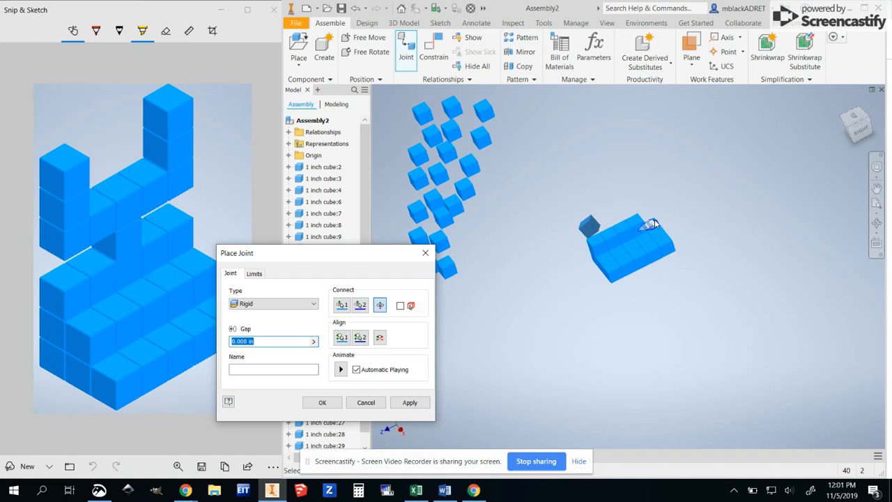
left_click(450, 272)
left_click(409, 403)
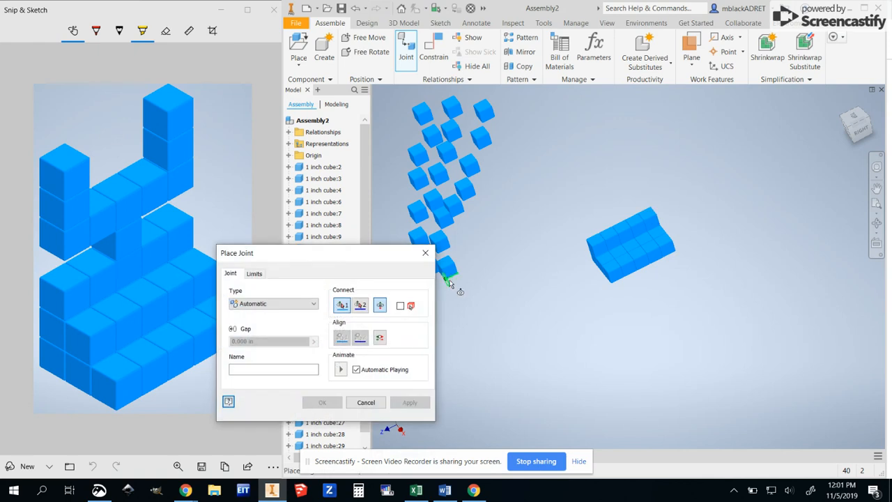
- Join two loose cubes rigidly on top of the slab's middle row, filling its first two positions from the front end
left_click(448, 272)
left_click(606, 257)
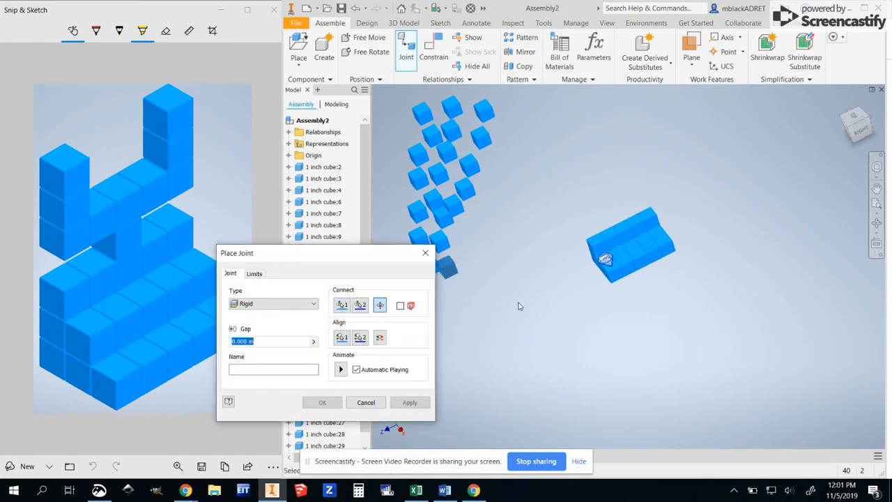
left_click(409, 403)
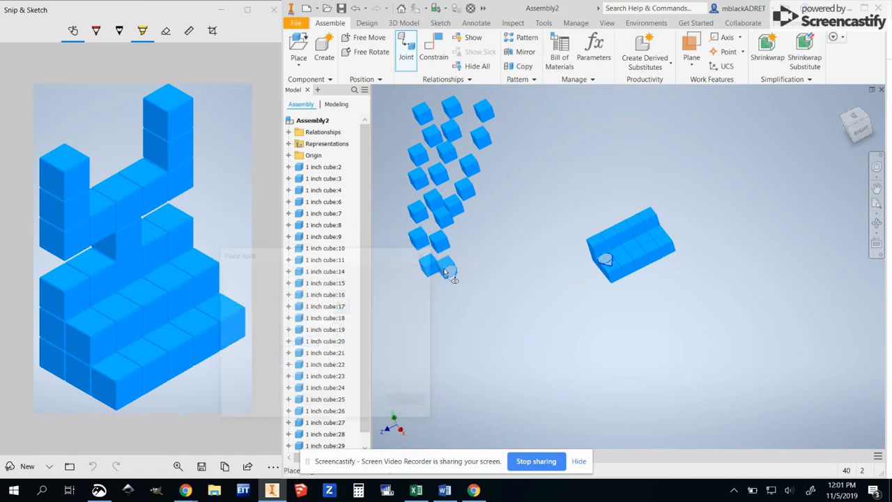
left_click(444, 247)
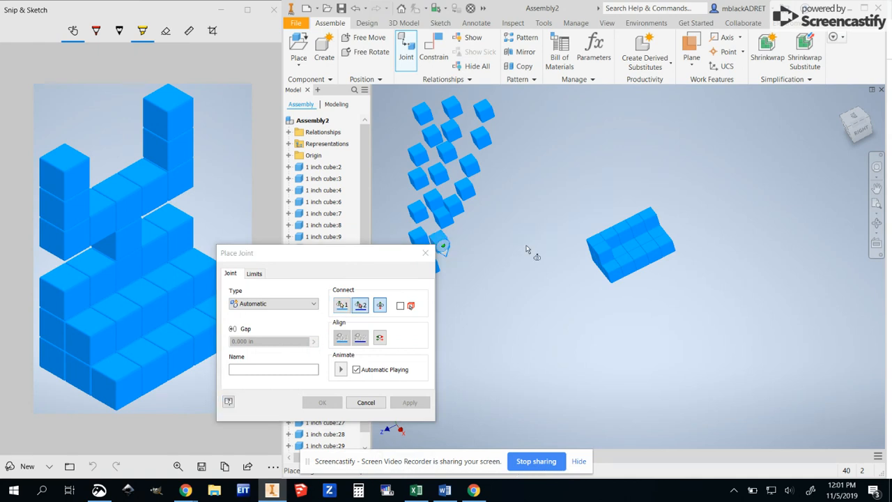
left_click(619, 251)
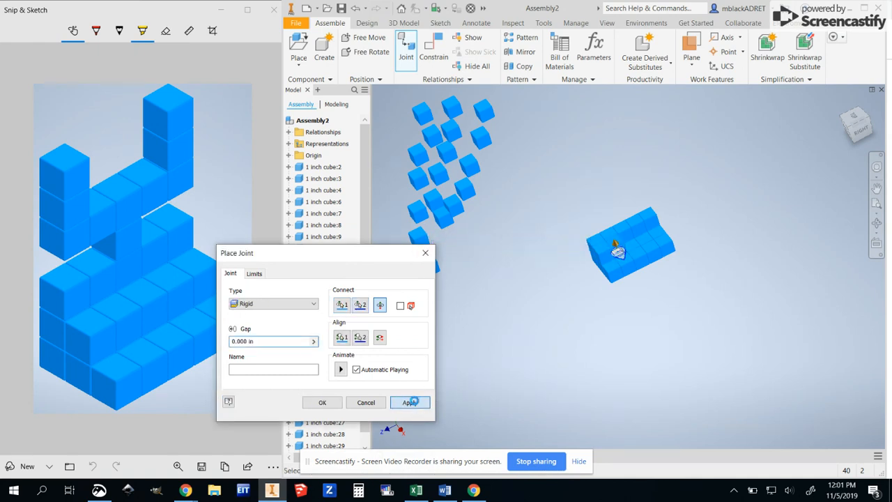
left_click(410, 402)
- Join three more loose cubes rigidly on top of the middle row to complete its five-cube second layer
left_click(448, 220)
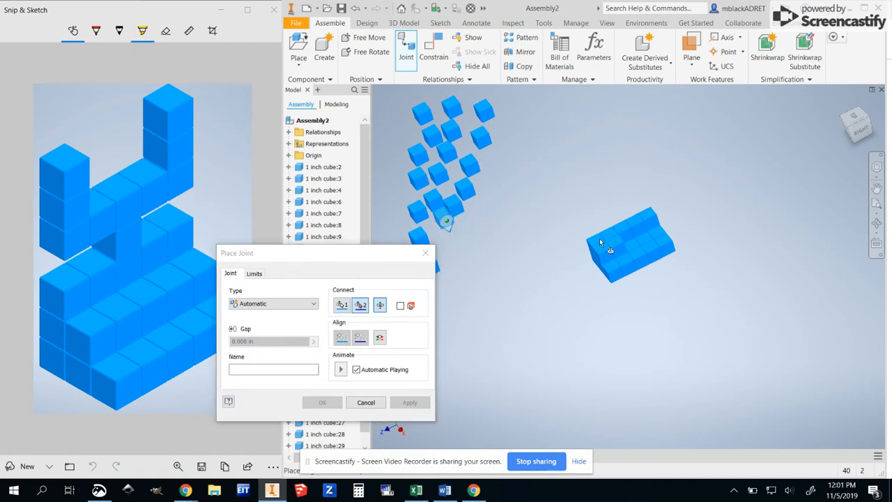
left_click(632, 244)
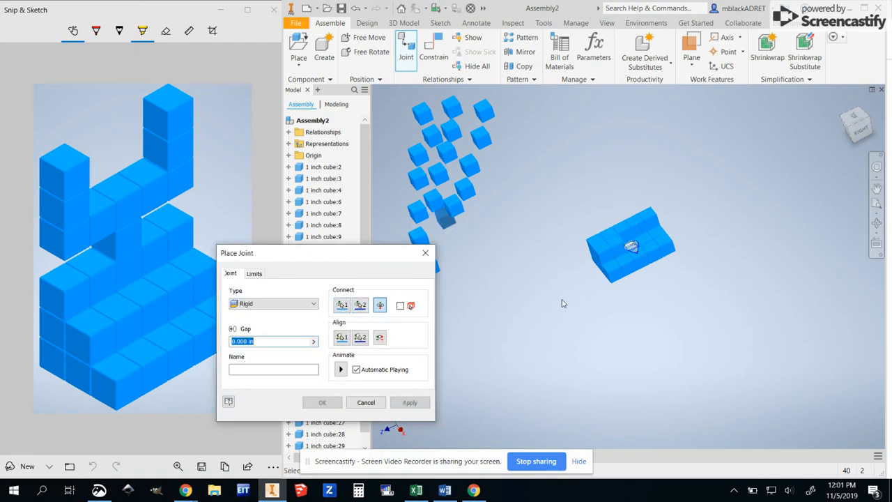
left_click(410, 402)
left_click(458, 210)
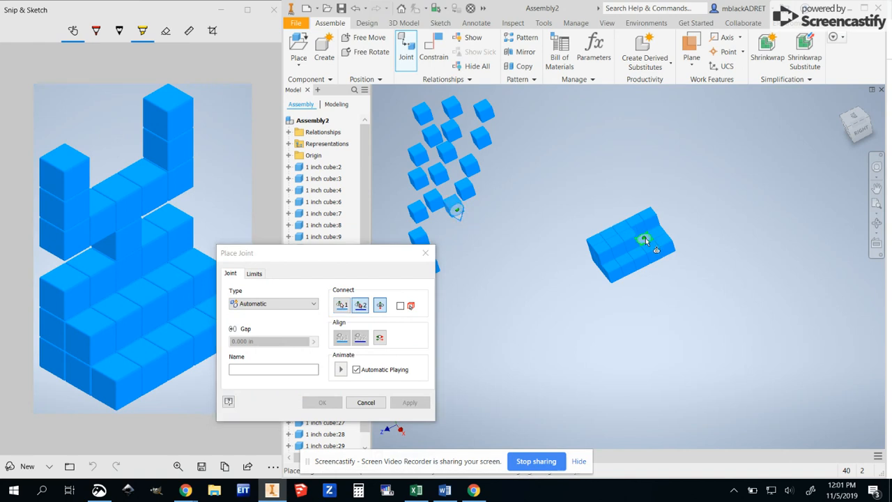
left_click(646, 238)
left_click(409, 402)
left_click(469, 192)
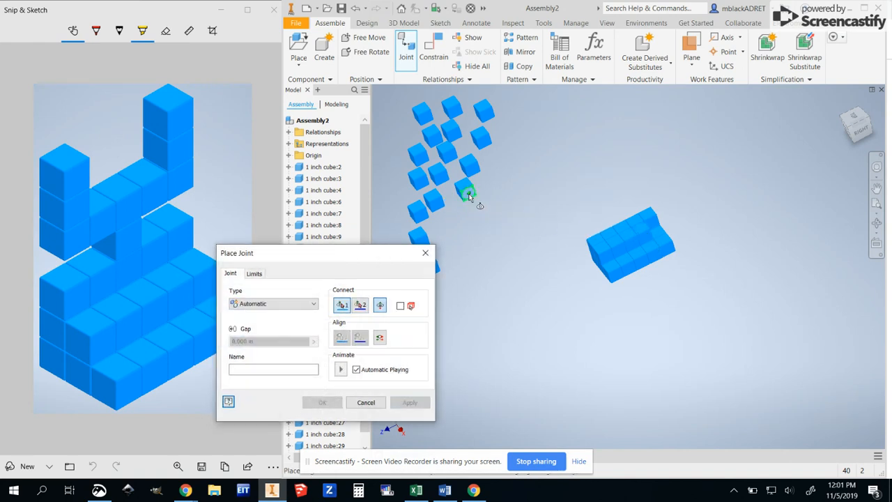
left_click(660, 234)
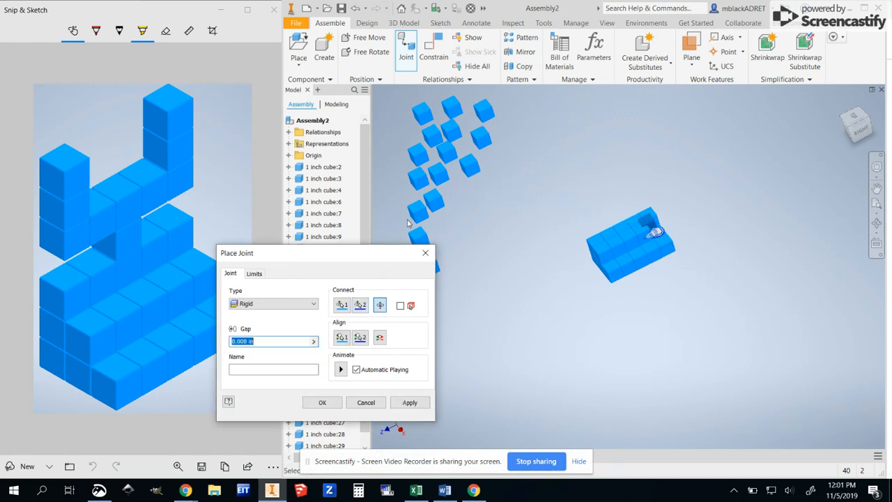
left_click(409, 403)
- Start the third layer by joining two loose cubes rigidly on top of the left row, from the front end
left_click(437, 207)
left_click(594, 239)
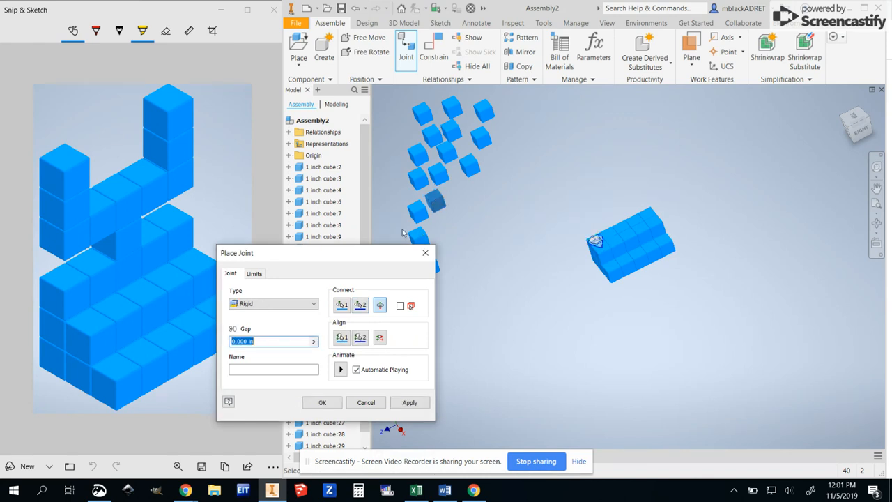
left_click(409, 403)
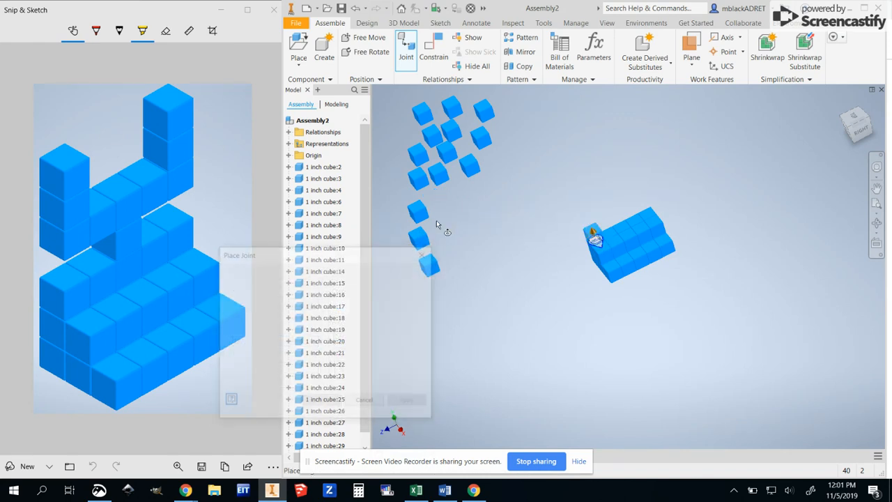
left_click(472, 172)
left_click(604, 234)
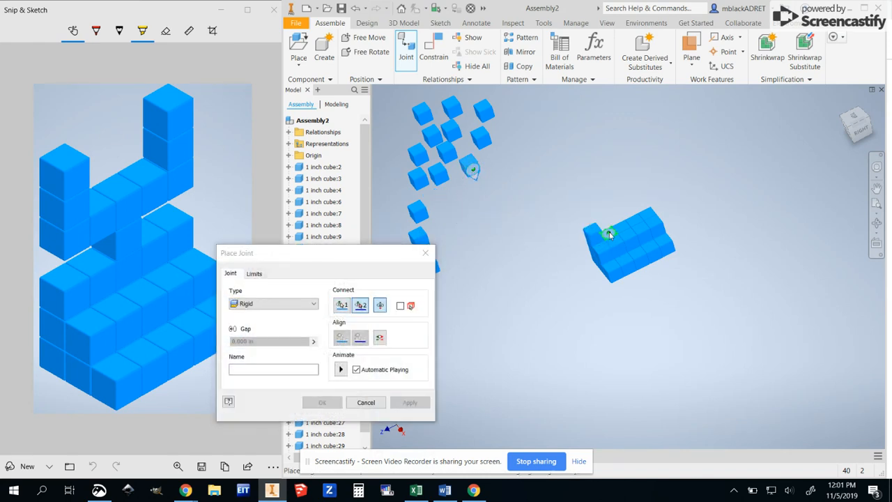
left_click(410, 402)
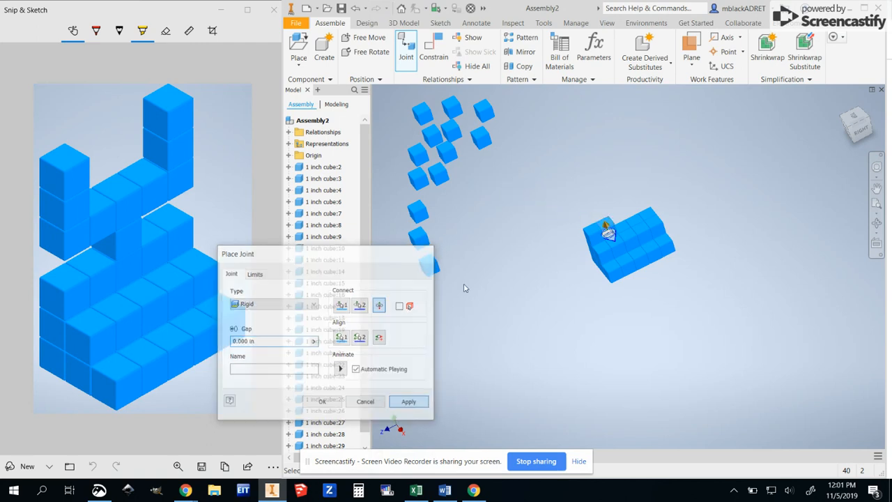
- Join three more loose cubes rigidly on top of the left row to complete its five-cube third layer
left_click(442, 180)
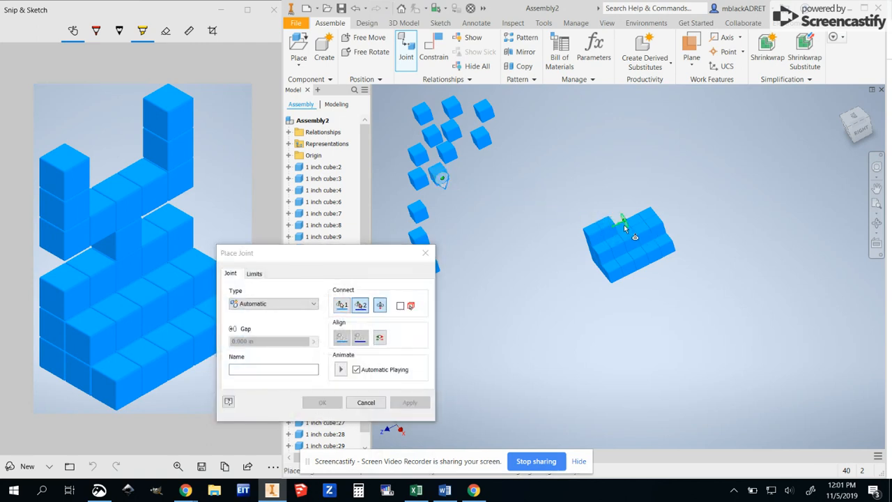
left_click(624, 226)
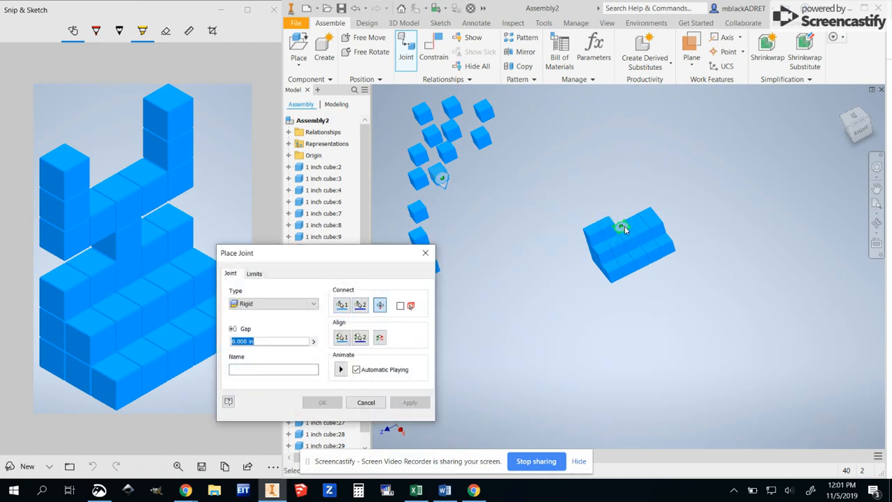
left_click(420, 403)
left_click(419, 215)
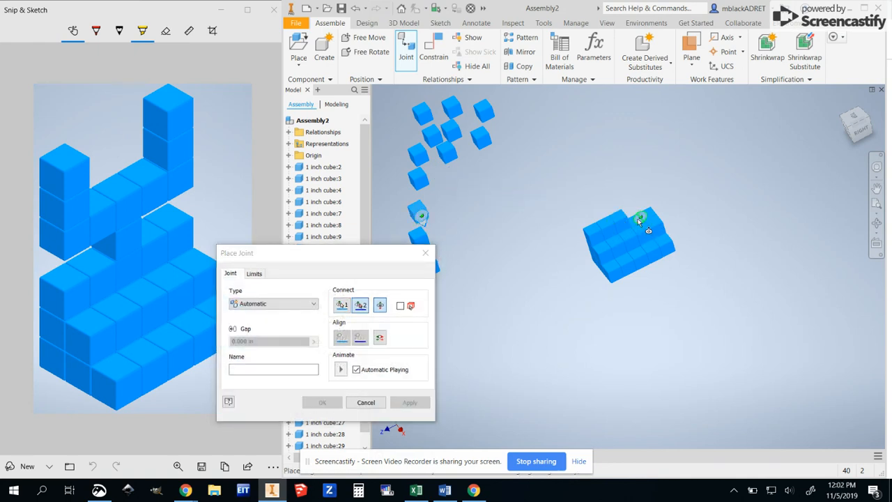
left_click(637, 218)
left_click(409, 403)
left_click(419, 180)
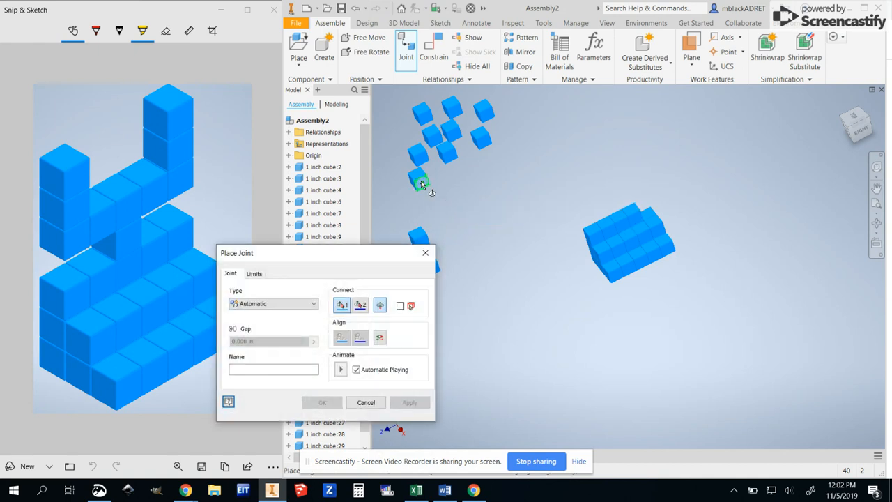
left_click(650, 216)
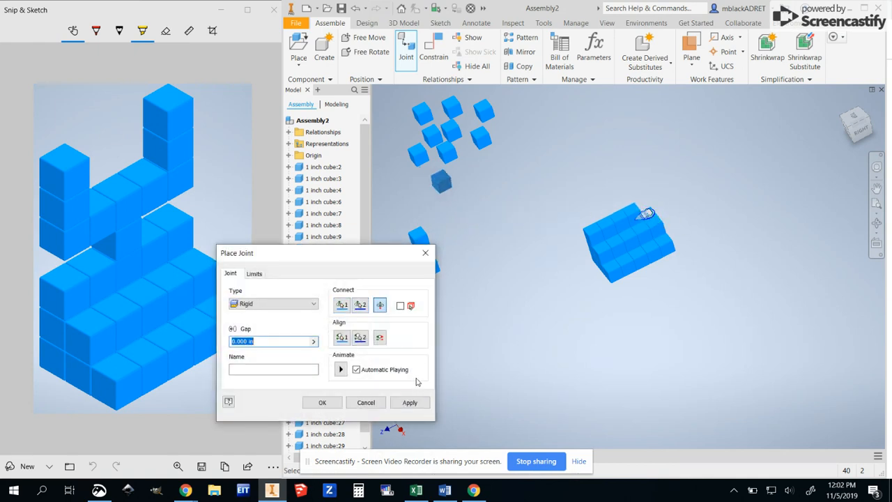
left_click(409, 403)
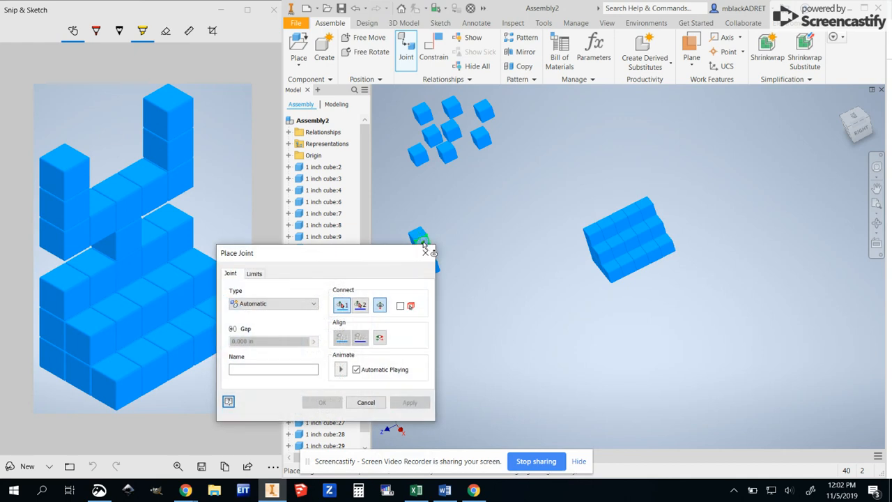
- Join two loose cubes rigidly in a vertical stack on top of the third layer's middle cube
left_click(423, 243)
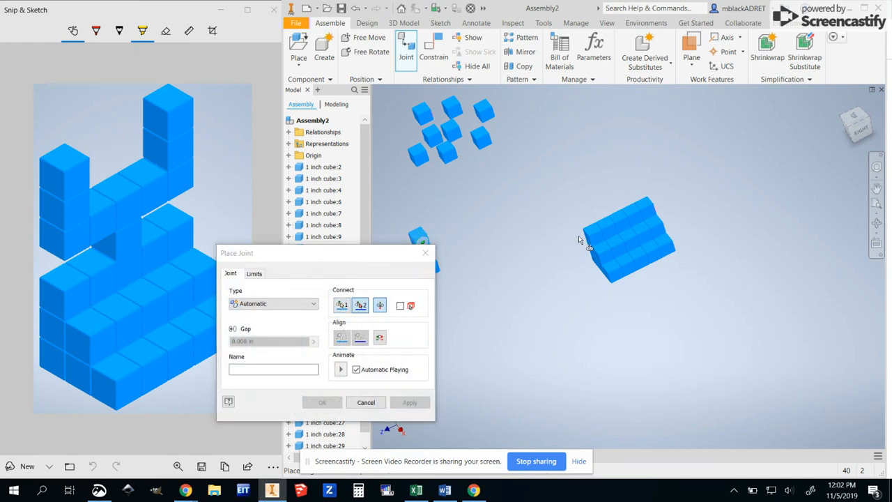
left_click(619, 218)
left_click_drag(393, 253, 375, 219)
left_click(392, 355)
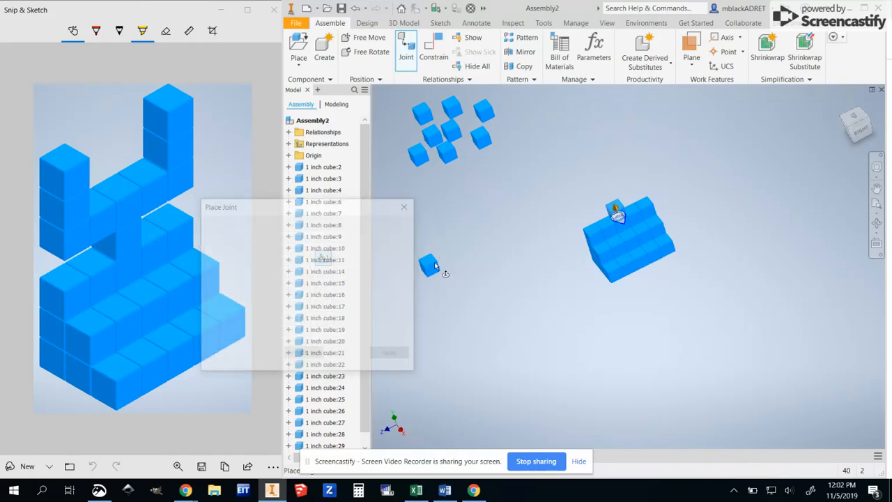
left_click(433, 269)
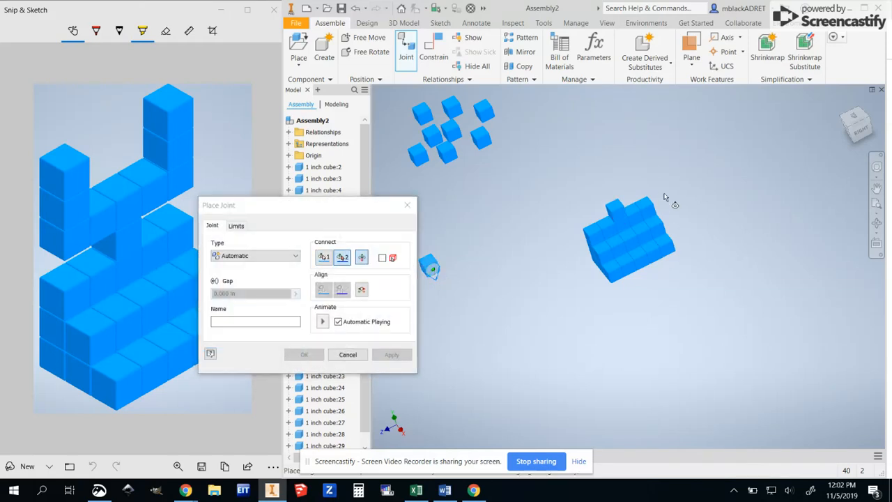
left_click(615, 204)
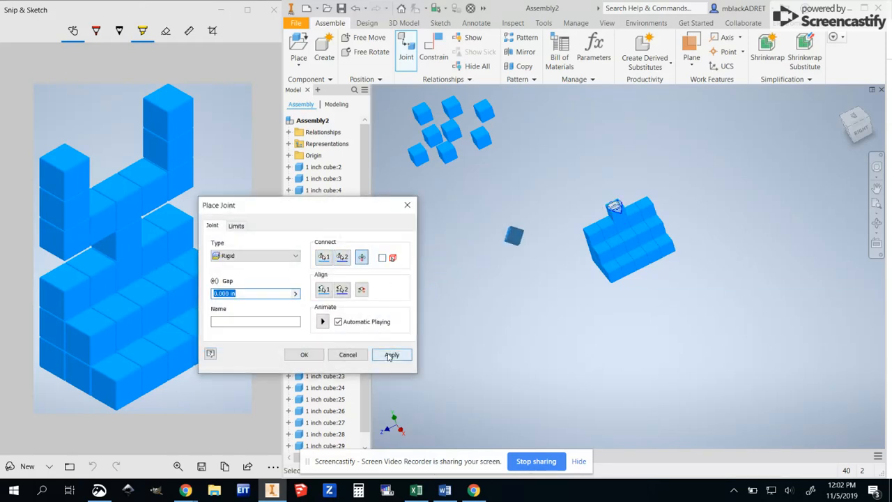
left_click(389, 355)
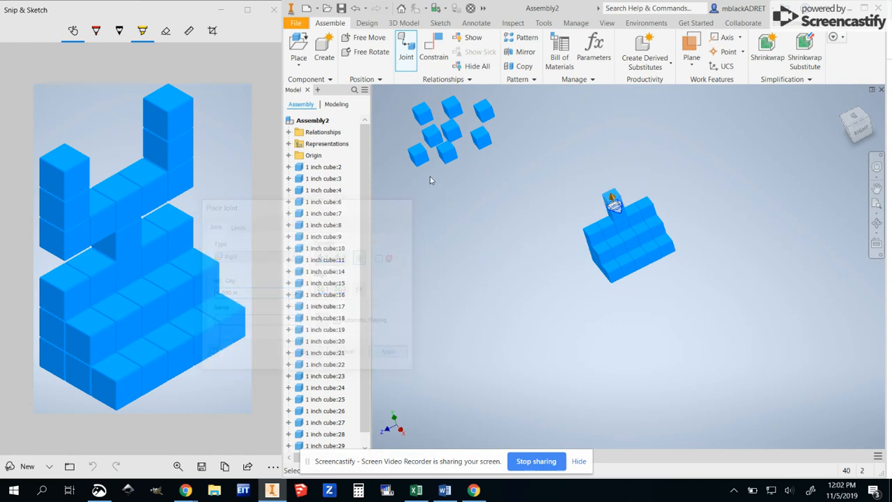
- Join two loose cubes rigidly in line to the front face of the post's upper cube, forming the front arm
left_click(859, 128)
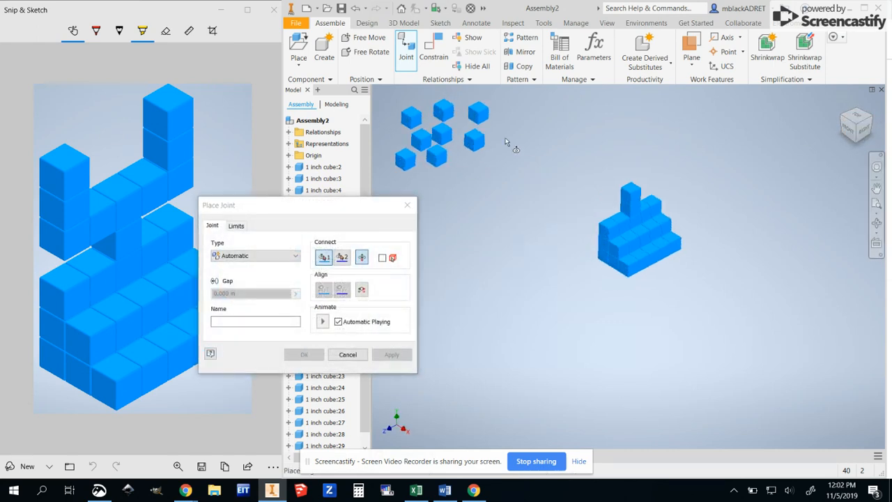
left_click(439, 152)
left_click(627, 200)
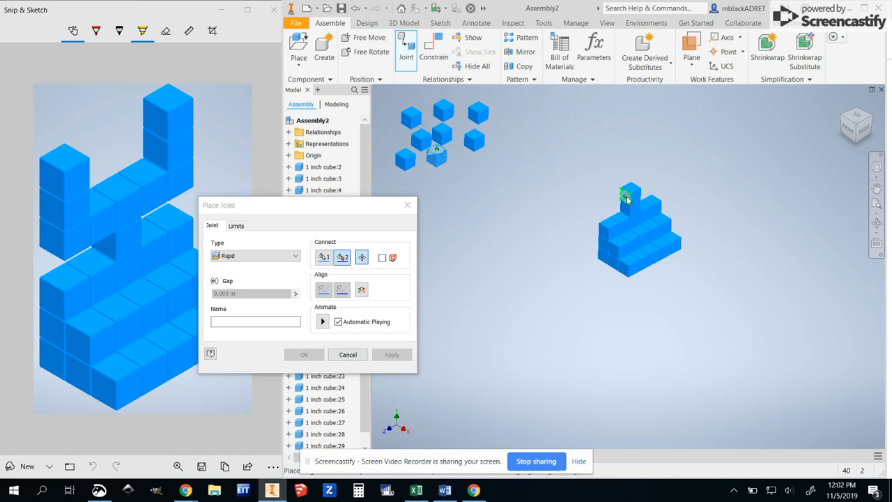
left_click(385, 356)
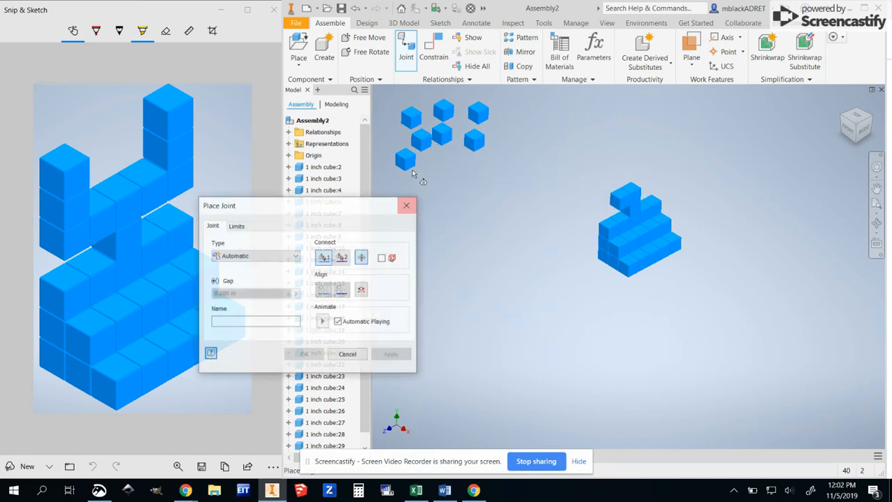
left_click(411, 166)
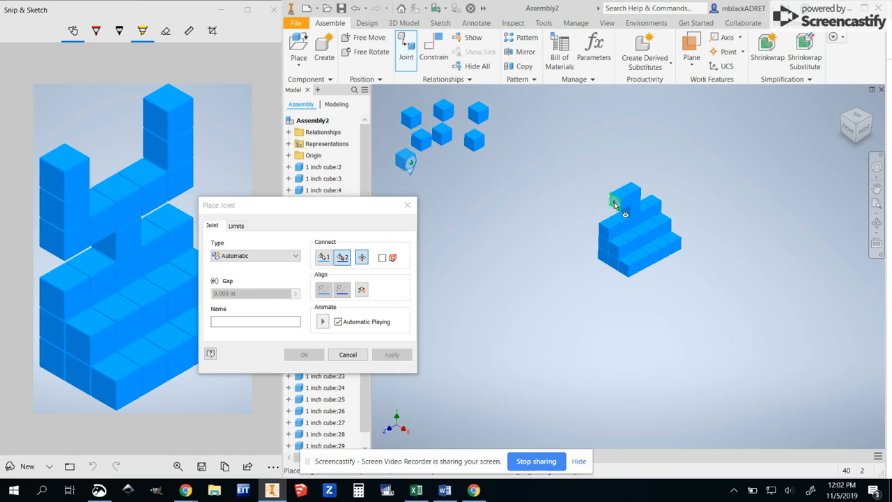
left_click(616, 200)
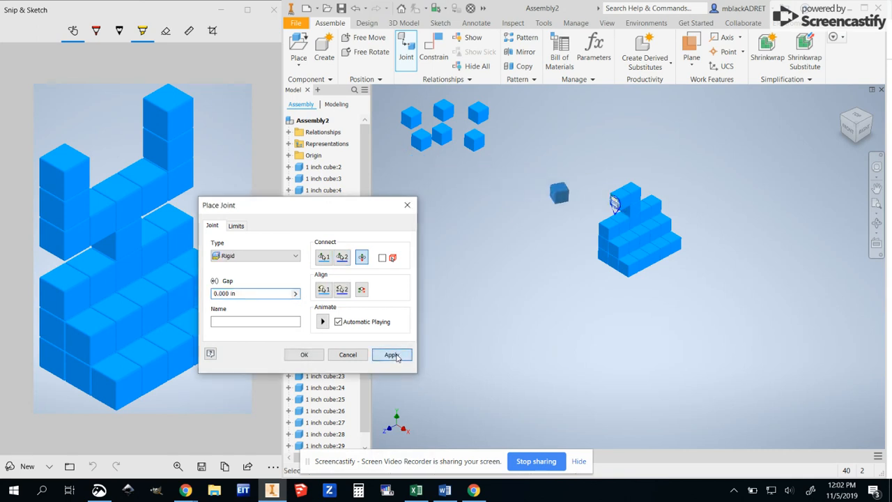
left_click(392, 355)
- Join two loose cubes rigidly in a vertical stack on top of the front arm's end cube
left_click(476, 138)
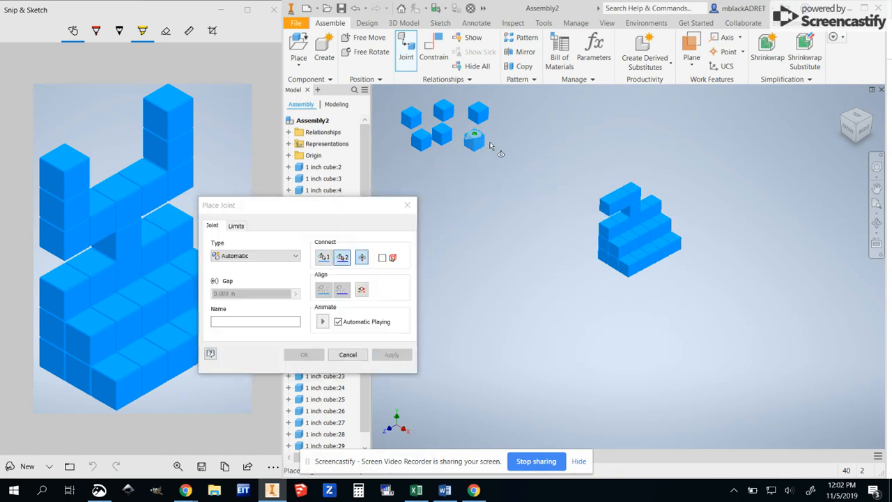
left_click(611, 201)
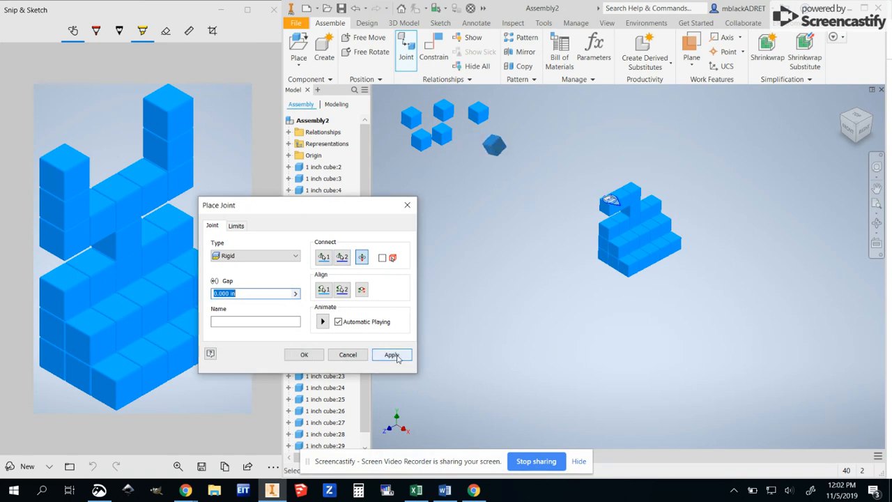
left_click(396, 356)
left_click(444, 131)
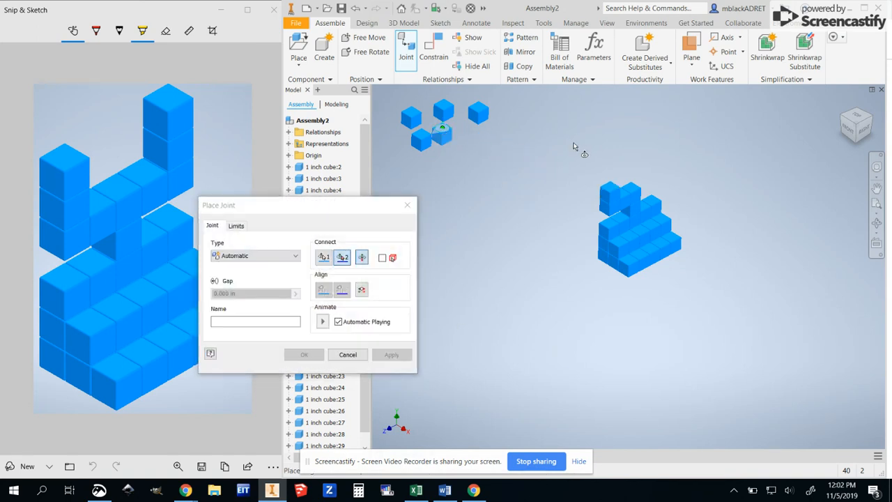
left_click(610, 190)
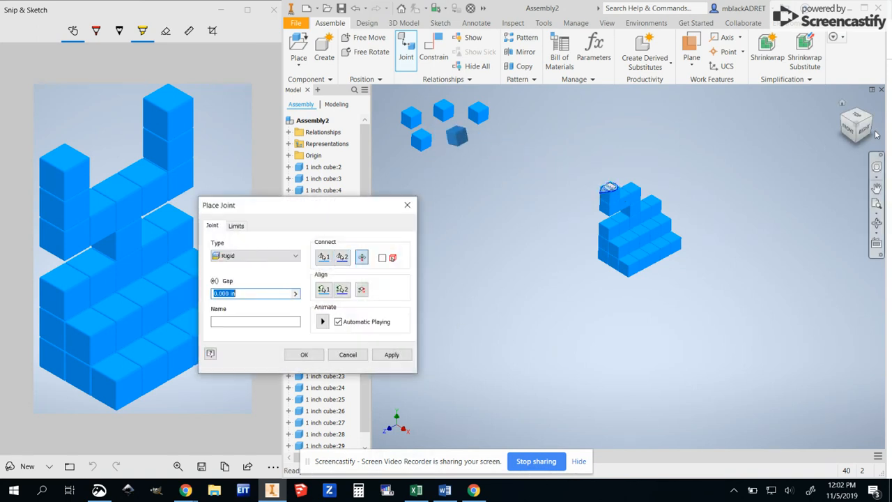
left_click_drag(862, 129, 754, 122)
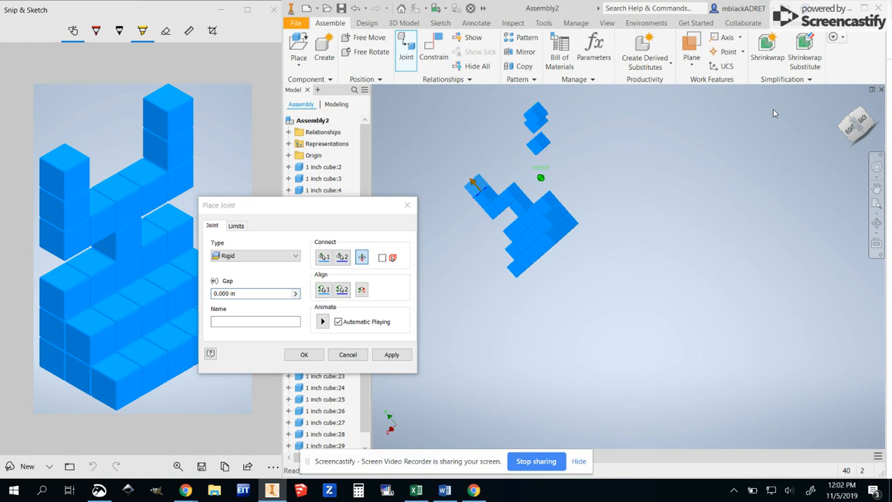
left_click(404, 358)
- Join two loose cubes rigidly in line to the back face of the post's upper cube, forming the back arm
left_click(534, 137)
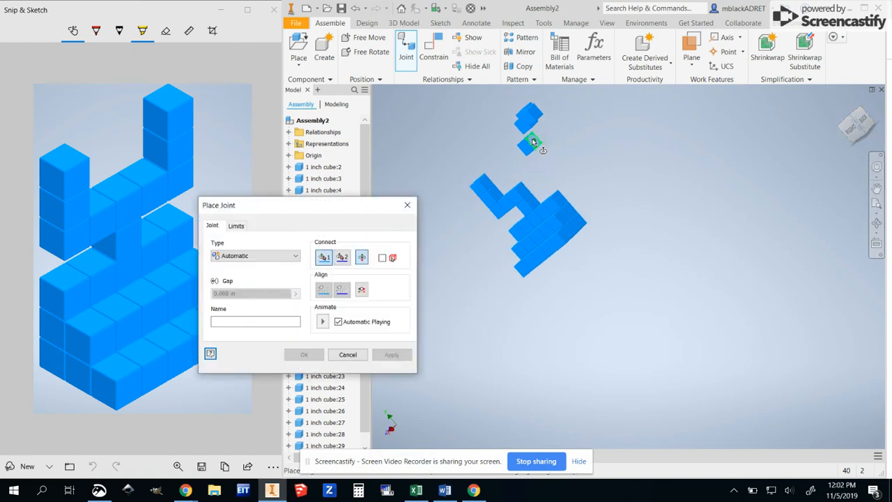
left_click(525, 192)
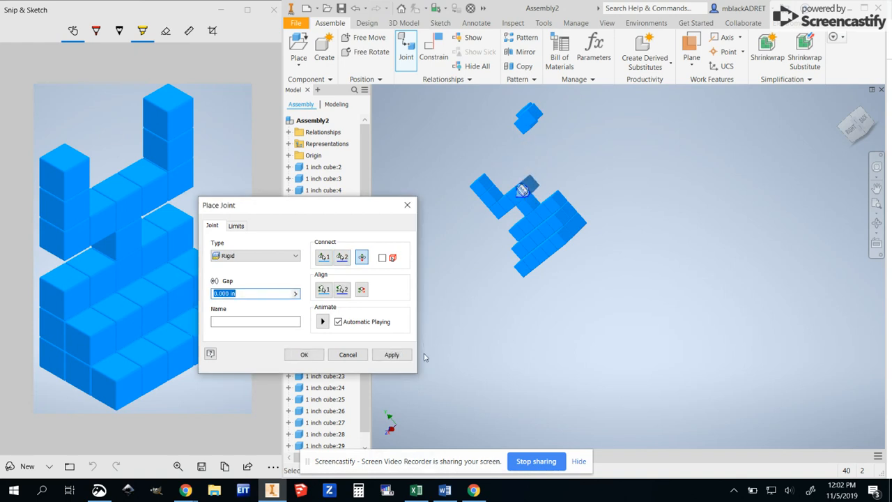
left_click(392, 354)
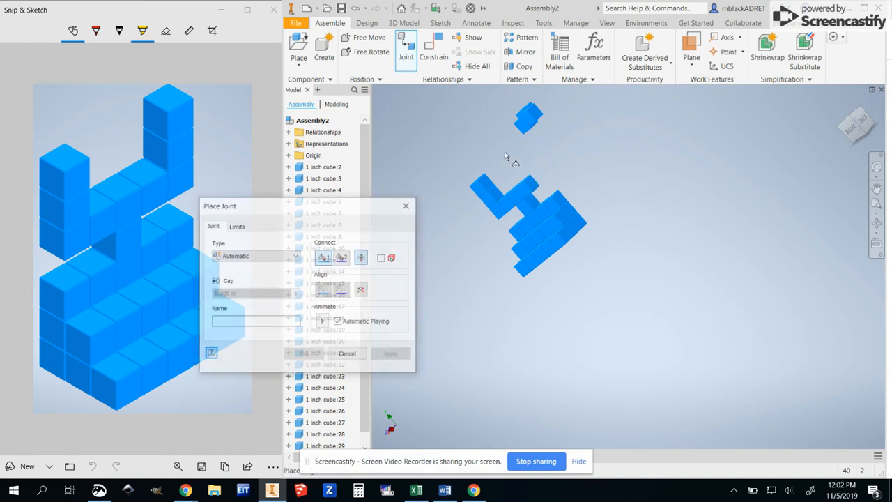
left_click(528, 122)
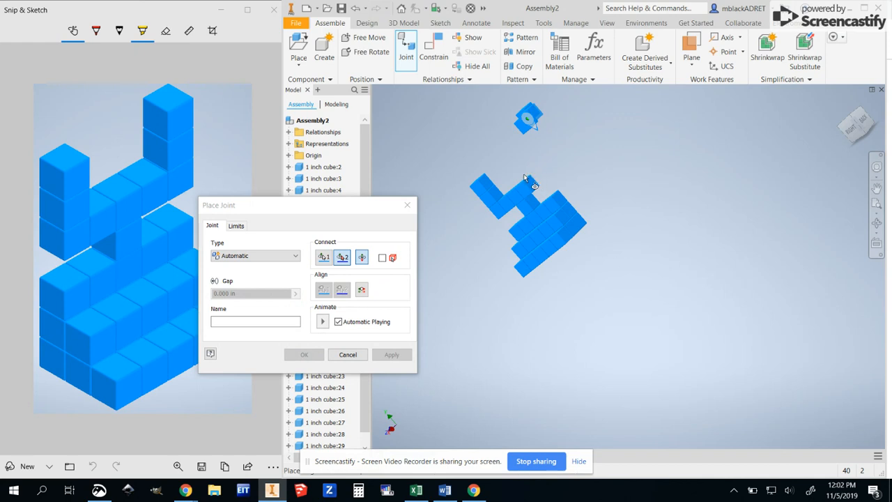
left_click(530, 184)
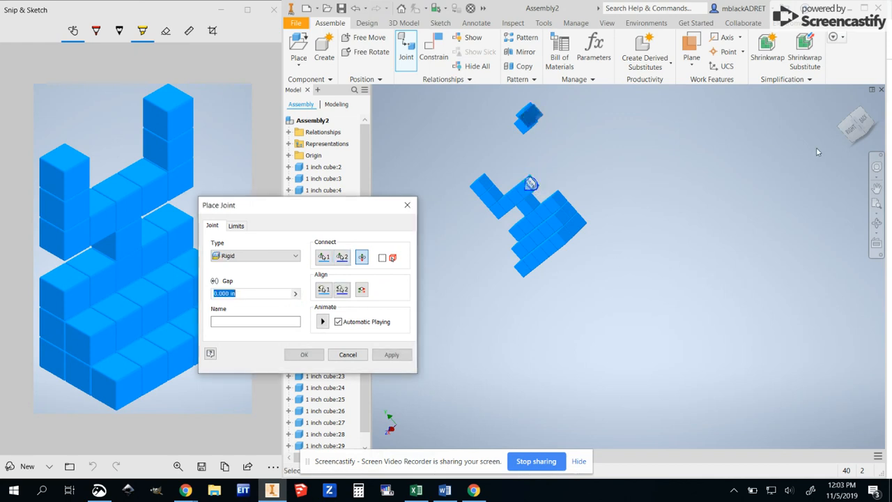
left_click(842, 104)
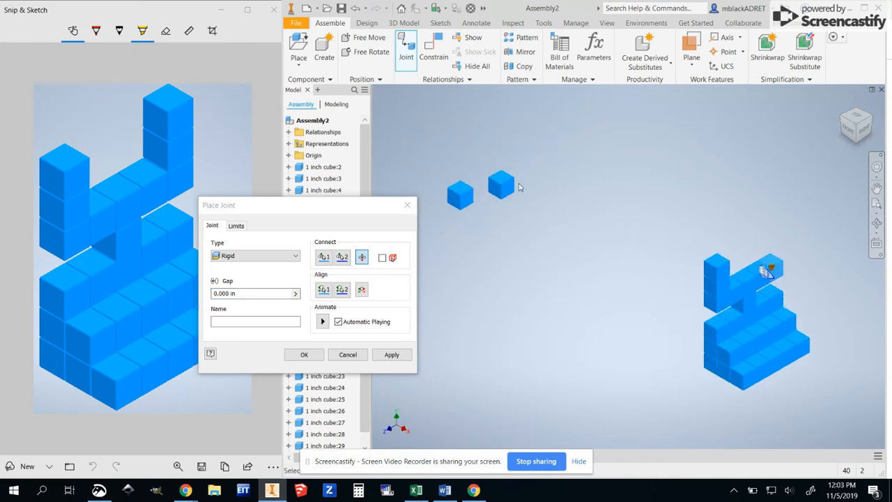
left_click(392, 355)
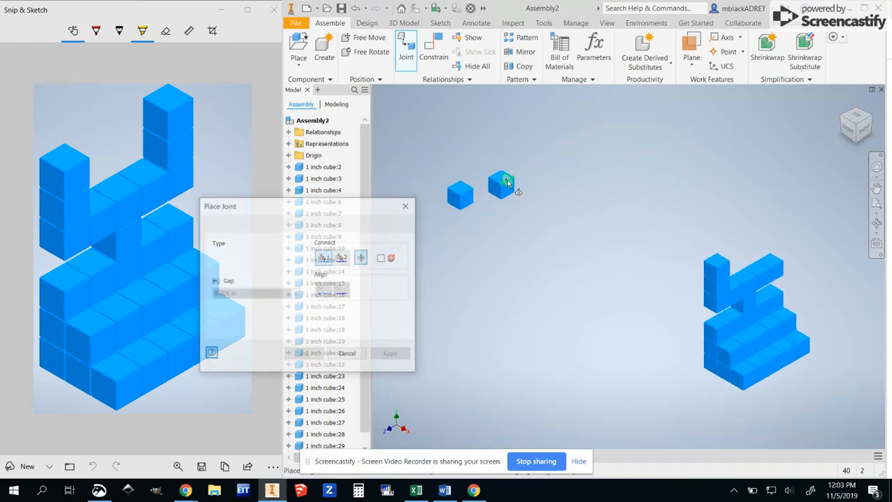
- Join the last two loose cubes rigidly in a vertical stack on top of the back arm's end cube
left_click(508, 187)
left_click(779, 261)
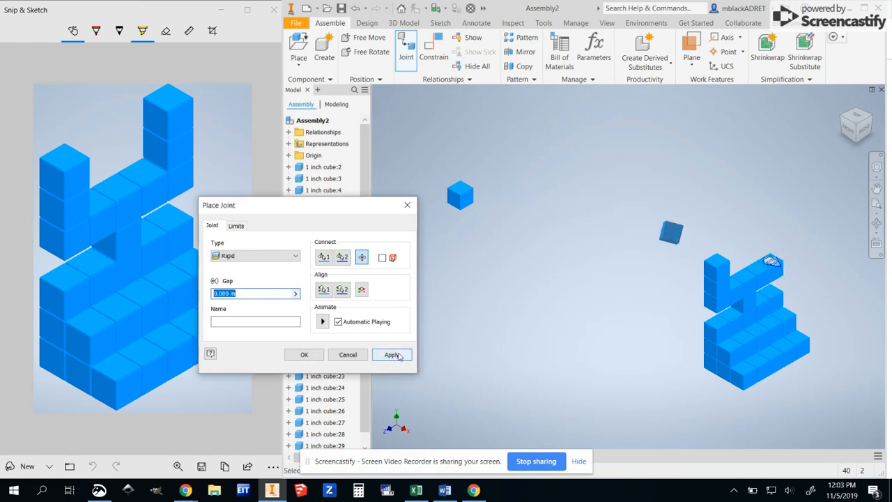
left_click(392, 355)
left_click(774, 245)
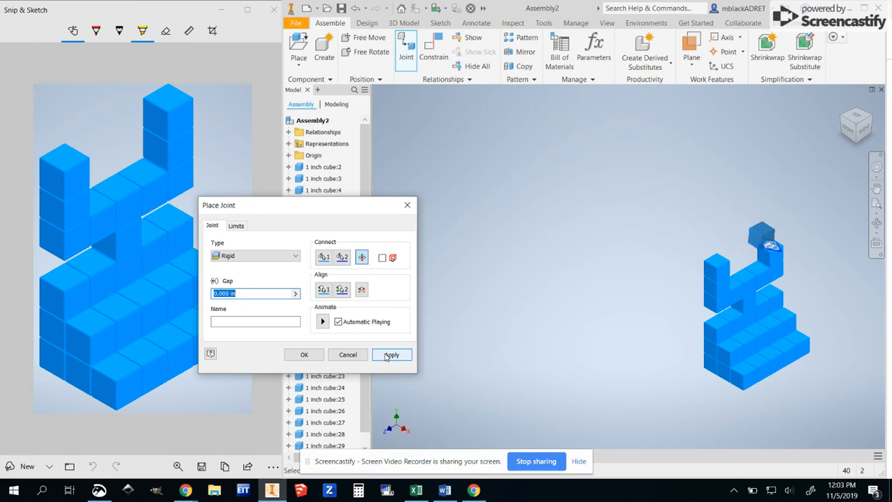
left_click(304, 355)
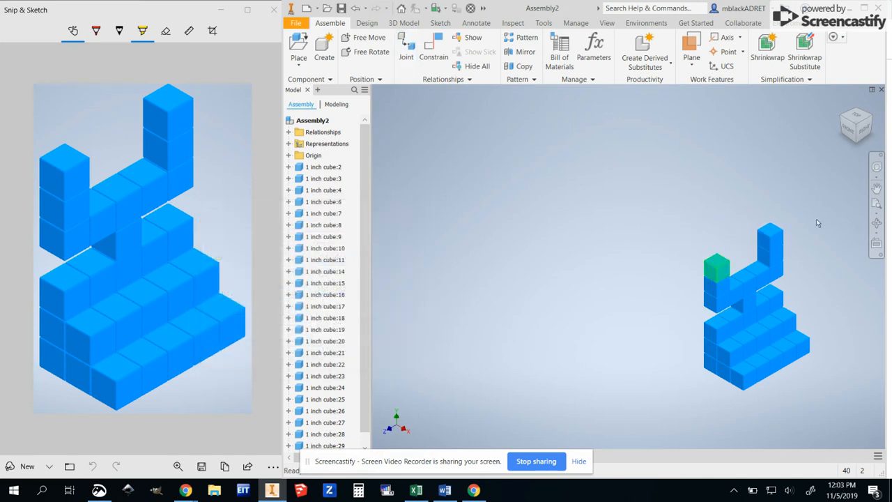
- Examine the completed block structure from the home view and the right side against the reference picture
left_click(842, 104)
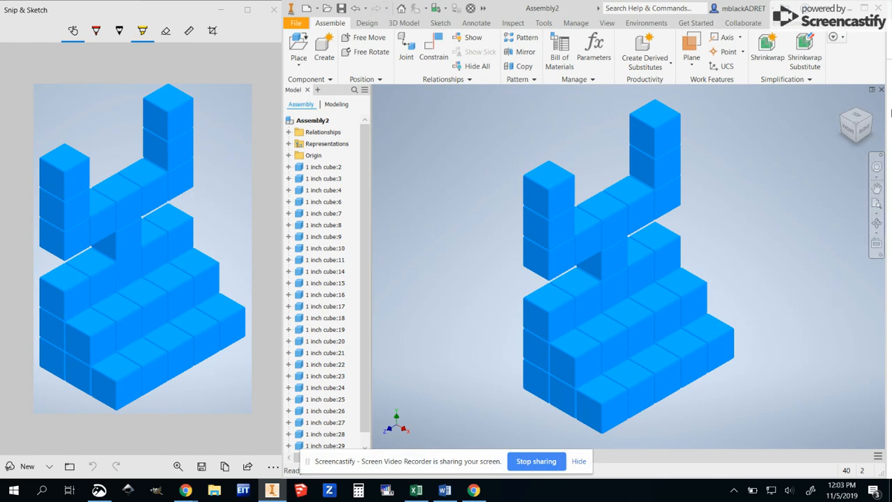
mouse_move(862, 131)
left_mouse_down()
mouse_move(424, 114)
mouse_move(489, 152)
mouse_move(381, 136)
mouse_move(860, 116)
left_mouse_up()
left_click(845, 106)
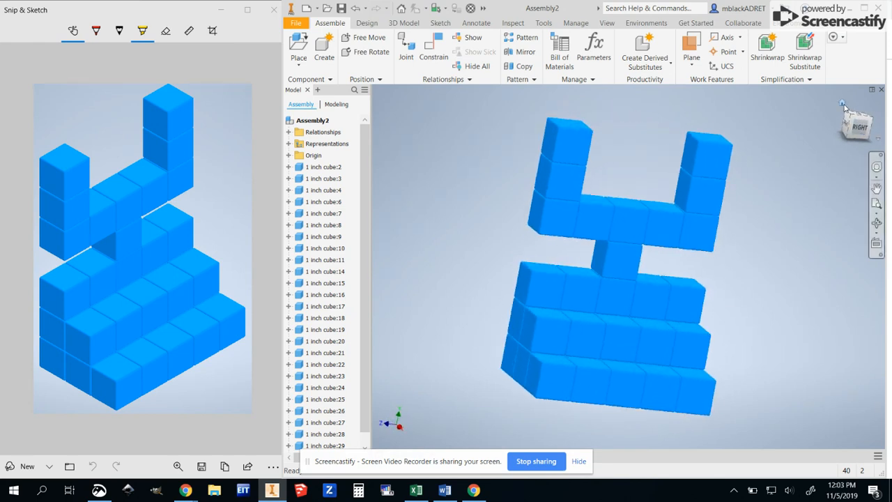